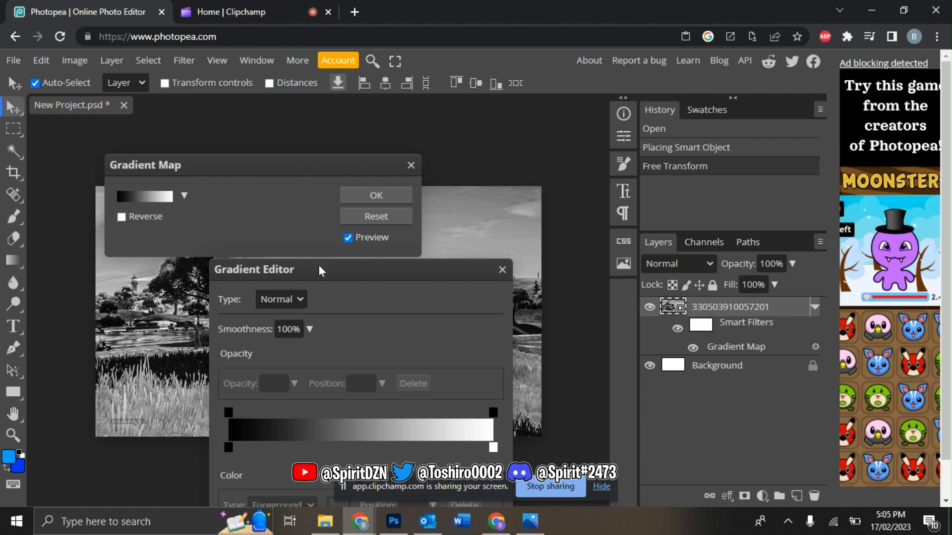
Step: Apply a black-to-magenta Gradient Map to the background photo
{"action": "left_click_drag", "start_coordinate": [318, 270], "coordinate": [414, 161]}
{"action": "left_click", "coordinate": [589, 338]}
{"action": "left_click", "coordinate": [431, 397]}
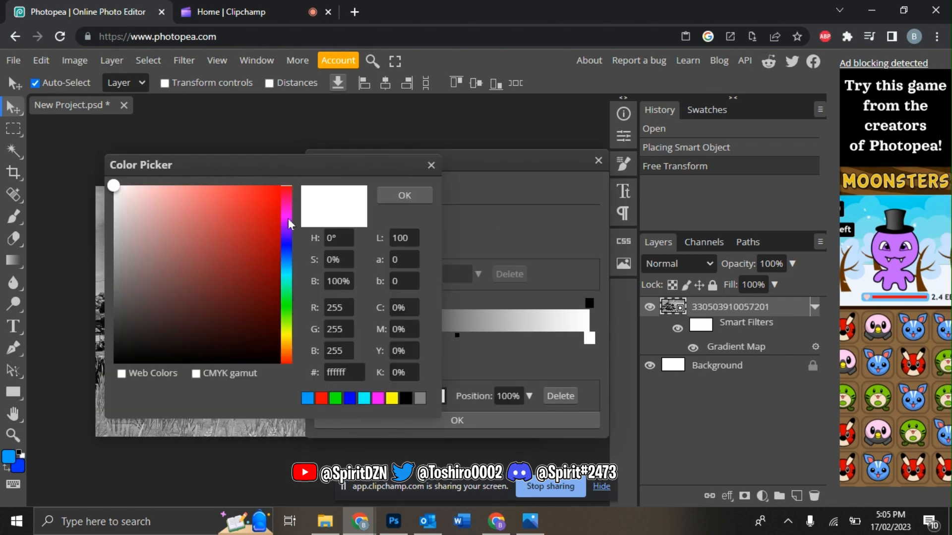
{"action": "left_click_drag", "start_coordinate": [286, 178], "coordinate": [562, 149]}
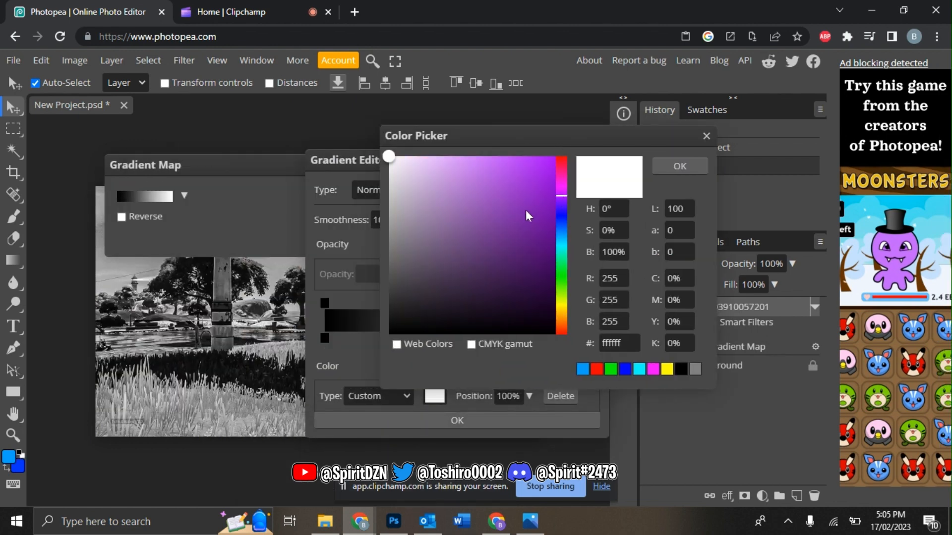
{"action": "left_click_drag", "start_coordinate": [528, 217], "coordinate": [555, 156]}
{"action": "left_click_drag", "start_coordinate": [565, 196], "coordinate": [565, 184]}
{"action": "left_click", "coordinate": [679, 166]}
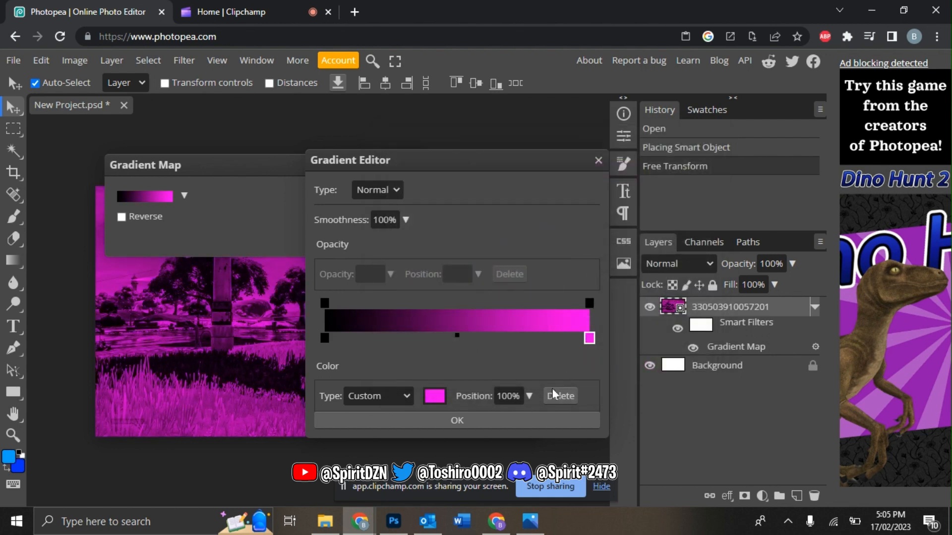
{"action": "left_click", "coordinate": [515, 420]}
{"action": "left_click", "coordinate": [403, 191]}
Step: Duplicate the tinted photo layer and give the copy a 7.2 px Gaussian Blur
{"action": "key", "text": "ctrl+j"}
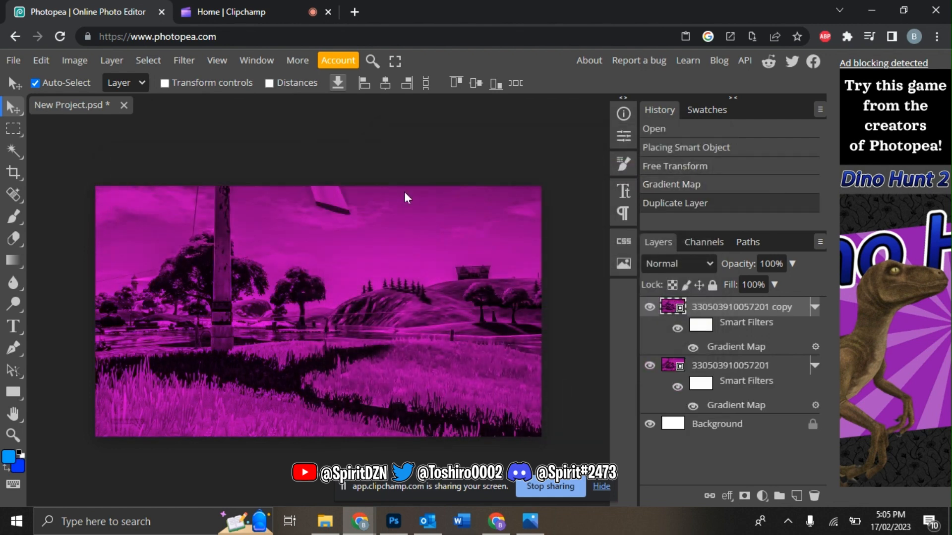
{"action": "left_click", "coordinate": [184, 60]}
{"action": "mouse_move", "coordinate": [218, 242]}
{"action": "left_click", "coordinate": [358, 329]}
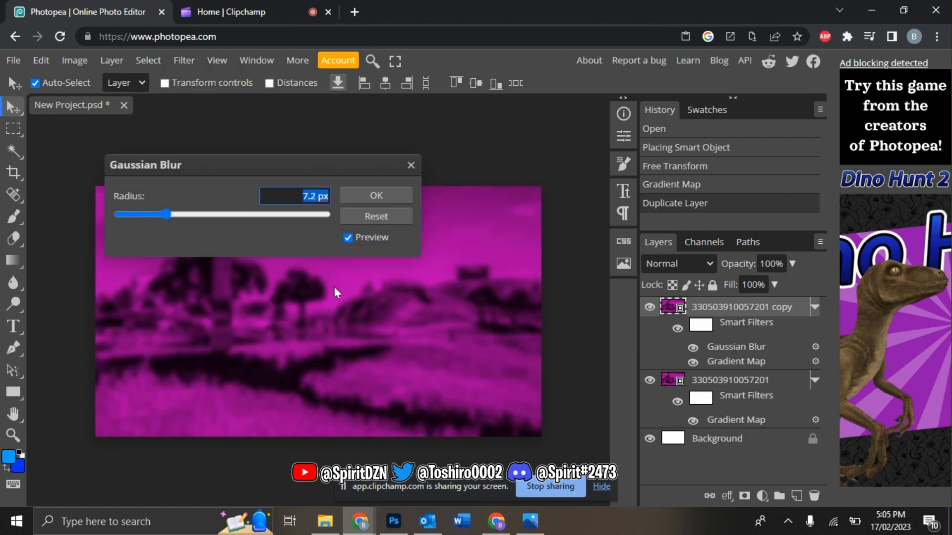
{"action": "left_click", "coordinate": [392, 194]}
Step: Set the blurred copy to Lighter Color at 73% opacity and merge it into the photo
{"action": "left_click", "coordinate": [678, 264]}
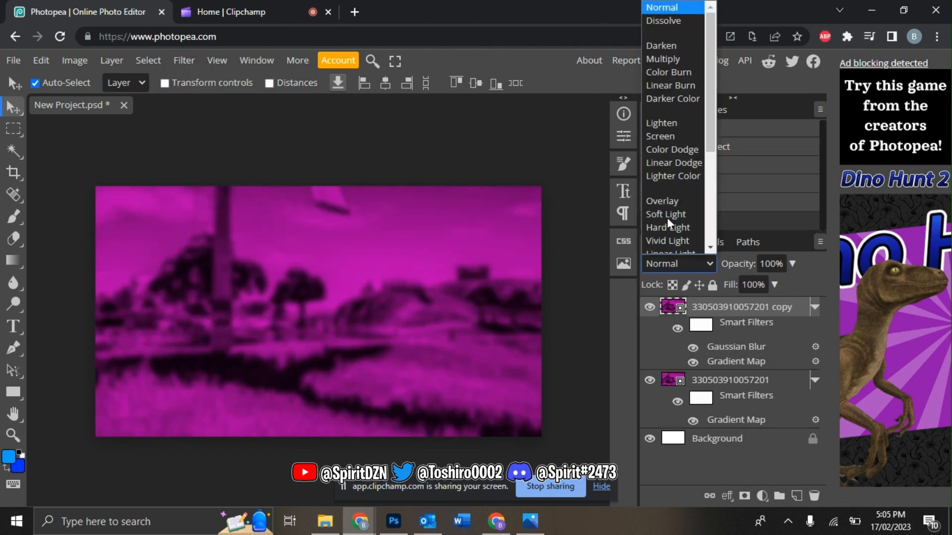
{"action": "left_click", "coordinate": [677, 176]}
{"action": "left_click", "coordinate": [791, 264]}
{"action": "left_click", "coordinate": [772, 278]}
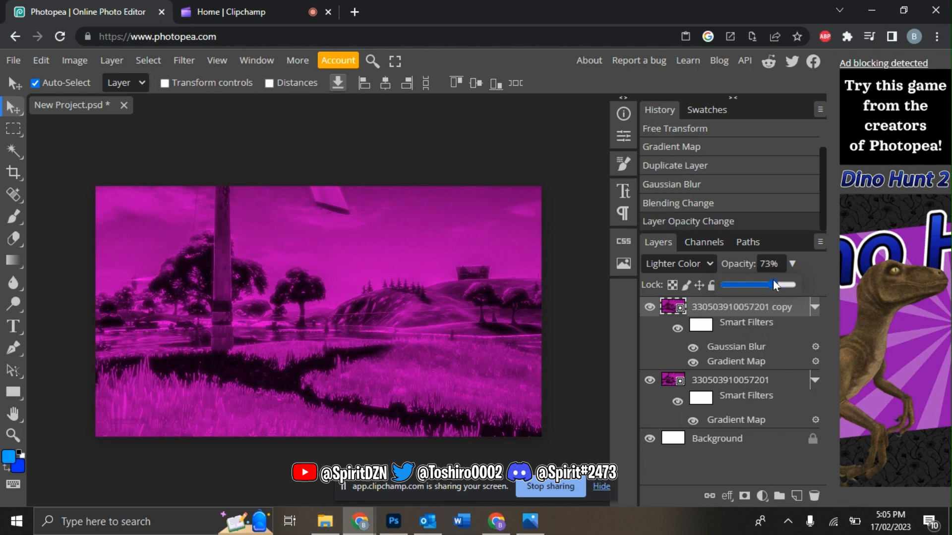
{"action": "right_click", "coordinate": [728, 389]}
{"action": "left_click", "coordinate": [649, 441]}
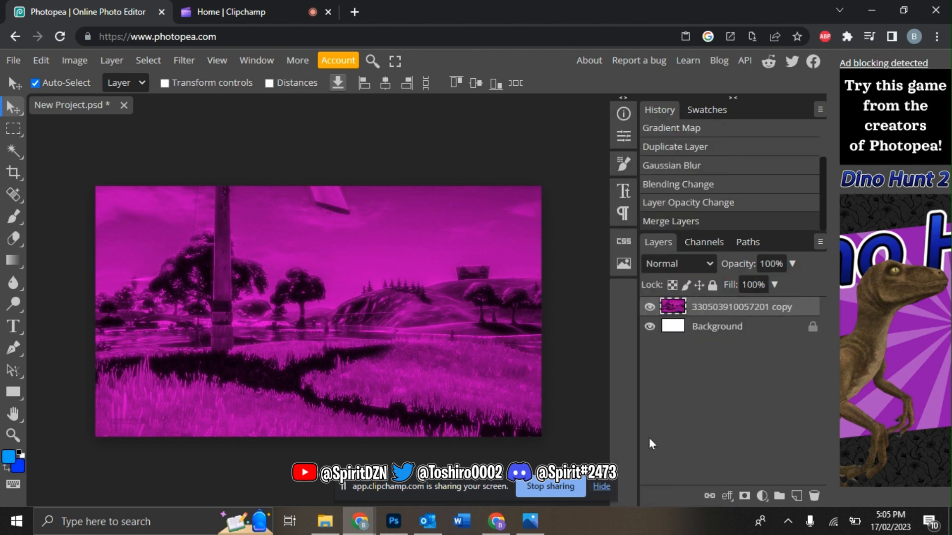
{"action": "left_click", "coordinate": [324, 521]}
Step: Place the giddy-up llama character on the canvas, enlarged to about 120% on the left
{"action": "left_click_drag", "start_coordinate": [463, 198], "coordinate": [219, 397]}
{"action": "left_click_drag", "start_coordinate": [326, 379], "coordinate": [282, 506]}
{"action": "left_click_drag", "start_coordinate": [349, 354], "coordinate": [312, 339]}
{"action": "key", "text": "Return"}
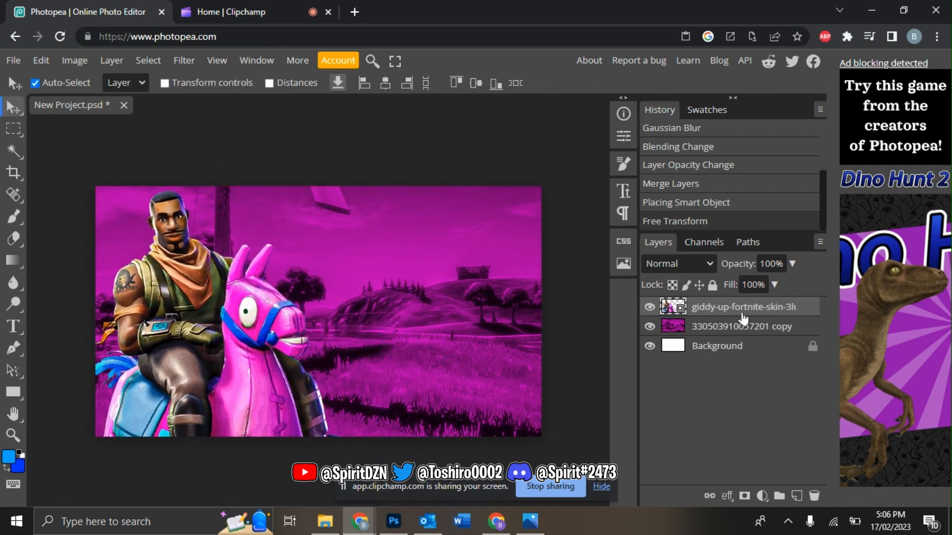
Step: Open Blending Options for the character layer
{"action": "right_click", "coordinate": [743, 317]}
{"action": "left_click", "coordinate": [663, 129]}
{"action": "left_click_drag", "start_coordinate": [536, 154], "coordinate": [814, 113]}
Step: Enable Bevel and Emboss with a 120° local angle, 0% shadow, 1000% depth and 0 px size
{"action": "left_click", "coordinate": [449, 164]}
{"action": "left_click", "coordinate": [525, 162]}
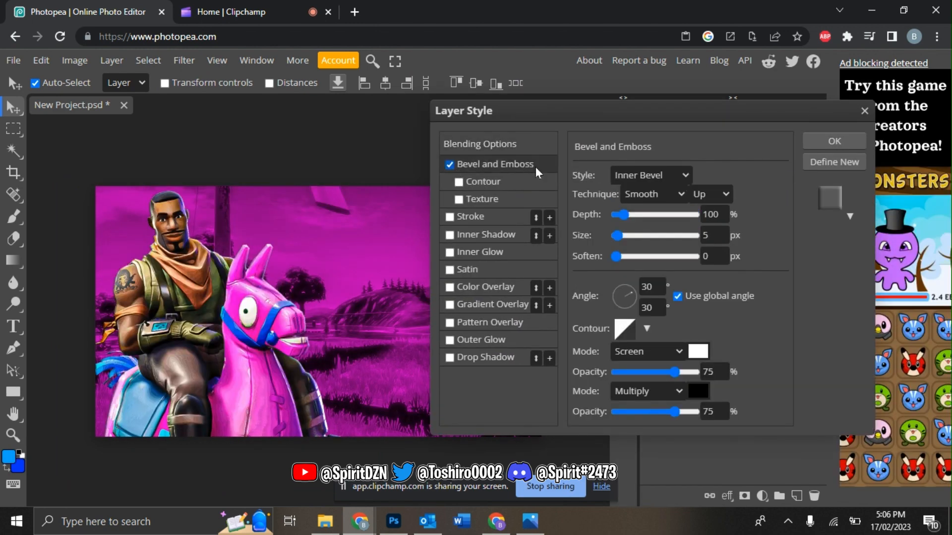
{"action": "left_click", "coordinate": [677, 297]}
{"action": "double_click", "coordinate": [650, 287]}
{"action": "type", "text": "120"}
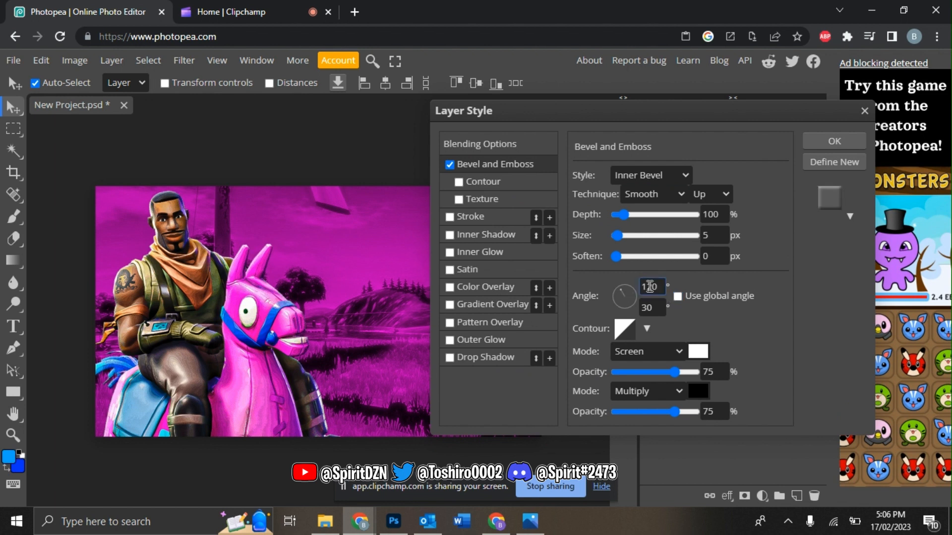
{"action": "left_click_drag", "start_coordinate": [661, 410], "coordinate": [616, 411]}
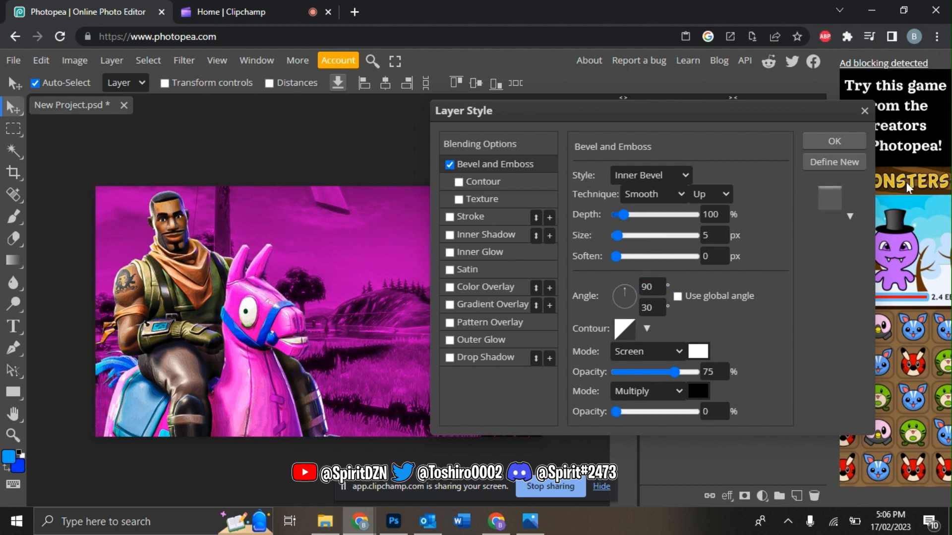
{"action": "left_click_drag", "start_coordinate": [623, 215], "coordinate": [906, 182]}
{"action": "left_click_drag", "start_coordinate": [617, 235], "coordinate": [613, 235]}
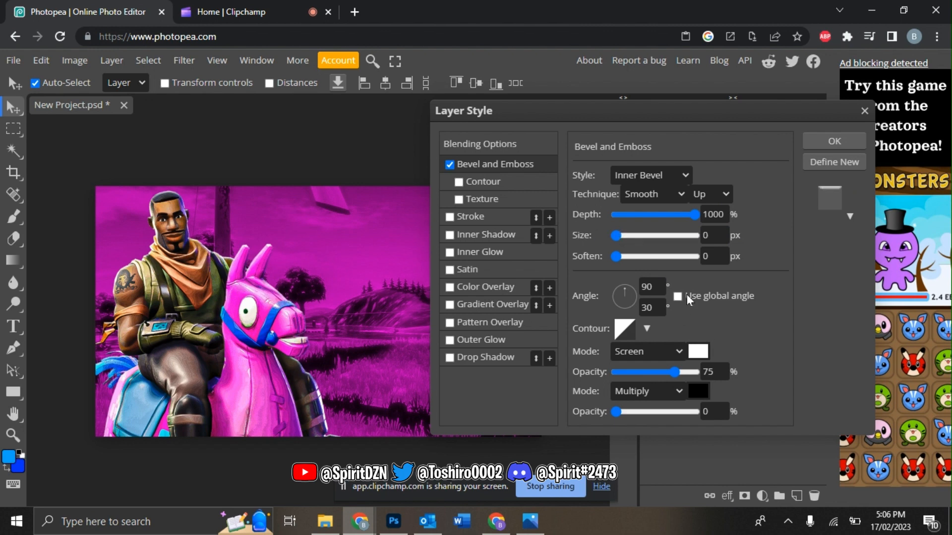
Step: Make the bevel highlight light pink at 100% opacity
{"action": "left_click", "coordinate": [698, 352]}
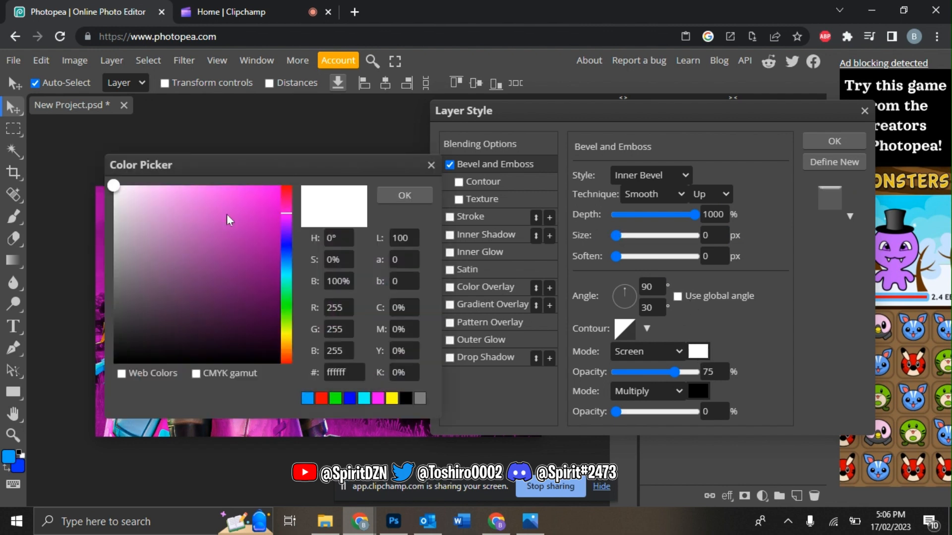
{"action": "left_click", "coordinate": [280, 186]}
{"action": "left_click", "coordinate": [404, 195]}
{"action": "left_click_drag", "start_coordinate": [677, 373], "coordinate": [821, 349]}
{"action": "left_click", "coordinate": [698, 352]}
{"action": "left_click", "coordinate": [159, 187]}
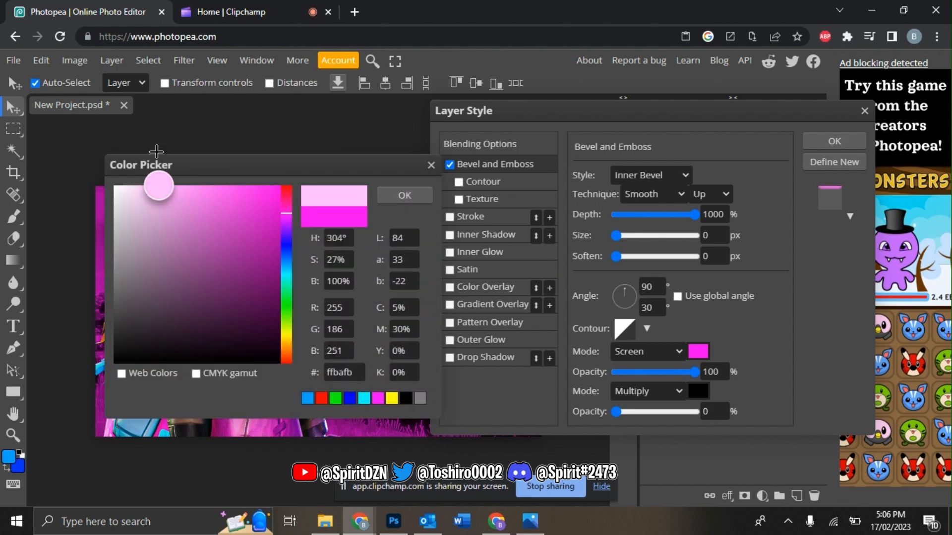
{"action": "left_click", "coordinate": [149, 185]}
{"action": "left_click", "coordinate": [418, 200]}
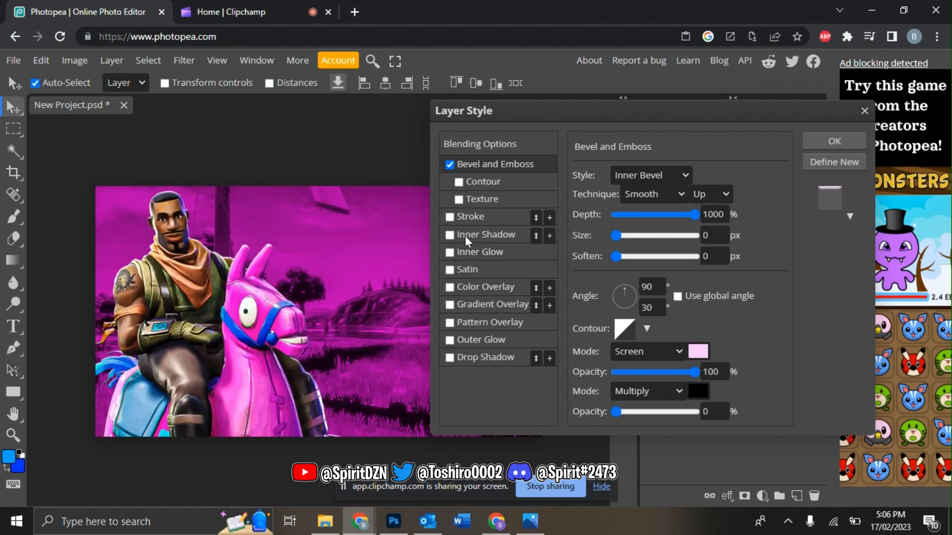
Step: Add a magenta Linear Dodge inner shadow at 100% opacity, apply the styles, and duplicate the layer
{"action": "left_click", "coordinate": [465, 236]}
{"action": "left_click", "coordinate": [664, 176]}
{"action": "left_click", "coordinate": [660, 347]}
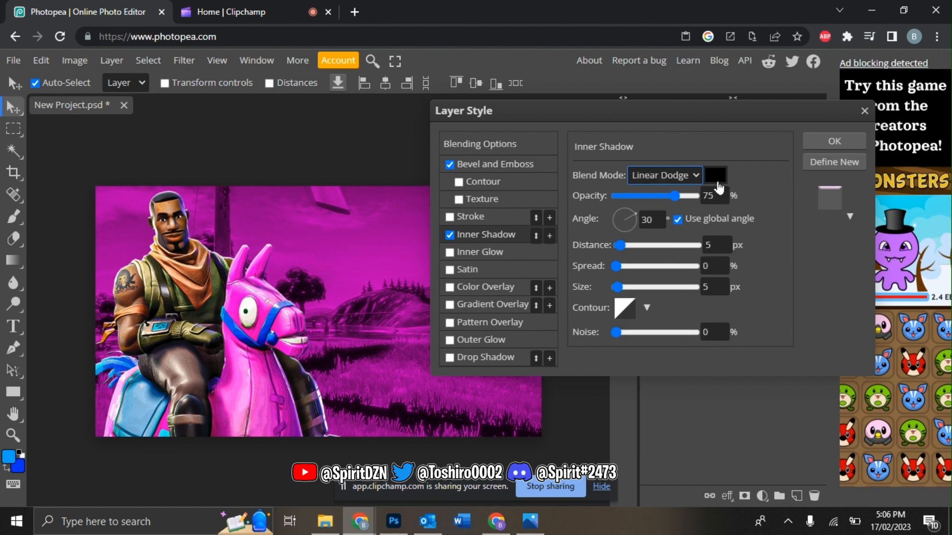
{"action": "left_click", "coordinate": [715, 176]}
{"action": "left_click_drag", "start_coordinate": [171, 255], "coordinate": [281, 186]}
{"action": "left_click", "coordinate": [400, 196]}
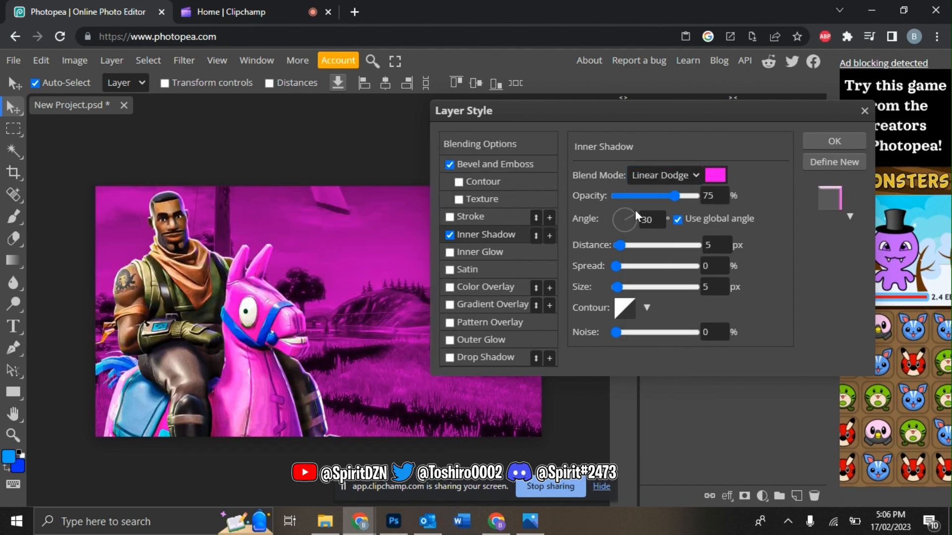
{"action": "left_click", "coordinate": [678, 220]}
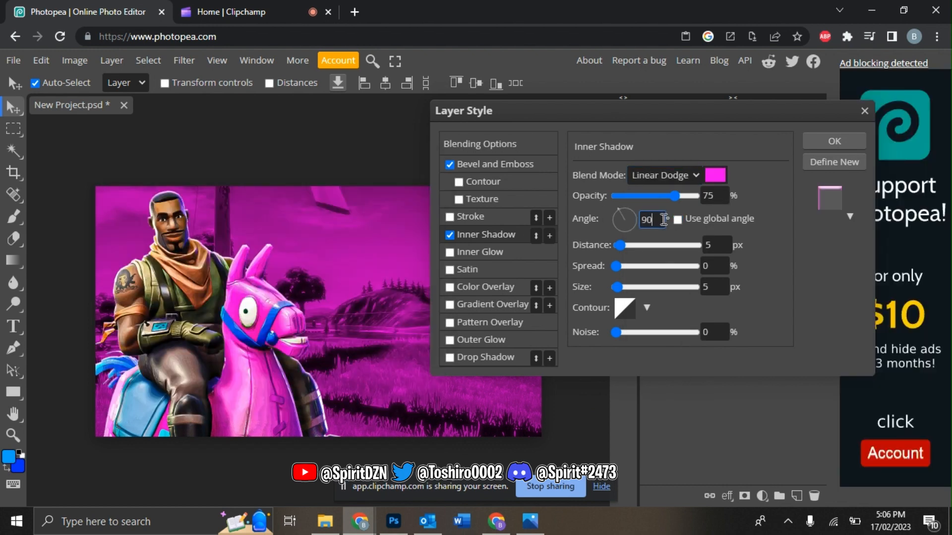
{"action": "left_click_drag", "start_coordinate": [674, 196], "coordinate": [695, 196]}
{"action": "left_click_drag", "start_coordinate": [617, 288], "coordinate": [625, 288]}
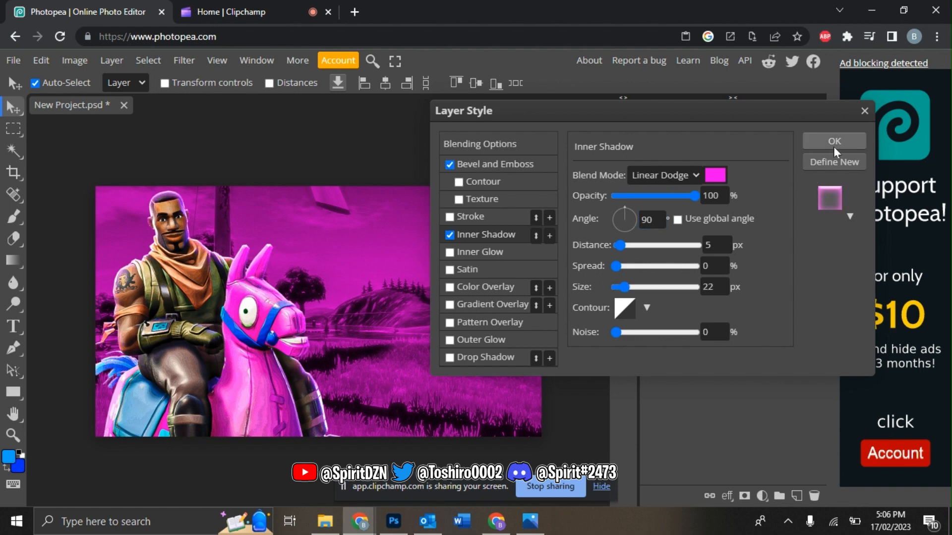
{"action": "left_click", "coordinate": [835, 141]}
{"action": "key", "text": "ctrl+j"}
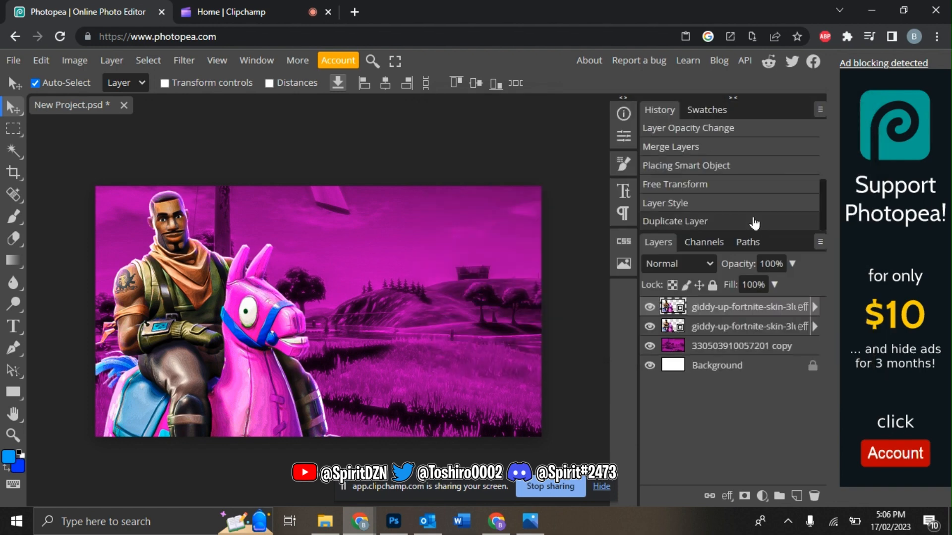
Step: Apply a 4.1 px Gaussian Blur to the duplicated character layer
{"action": "left_click", "coordinate": [183, 60]}
{"action": "mouse_move", "coordinate": [201, 242]}
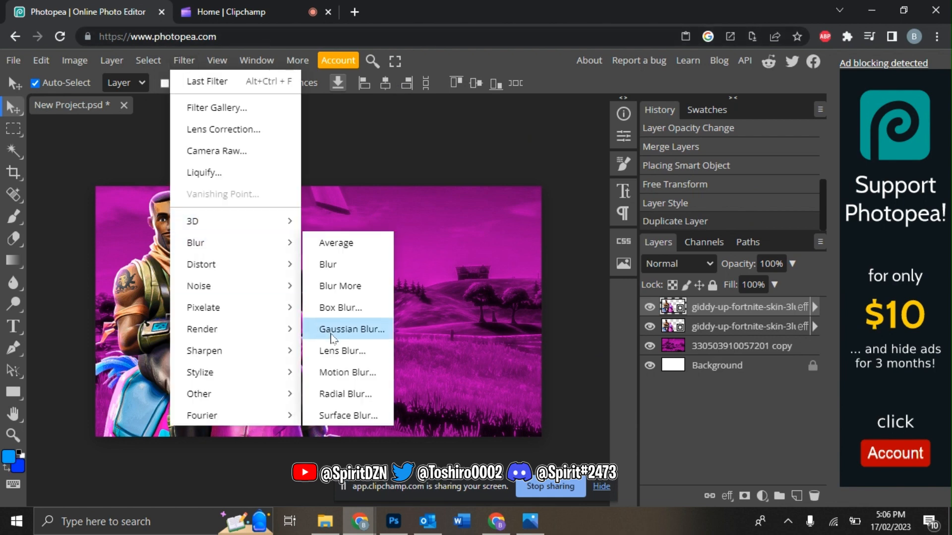
{"action": "left_click", "coordinate": [331, 329]}
{"action": "left_click_drag", "start_coordinate": [225, 215], "coordinate": [150, 216]}
{"action": "left_click", "coordinate": [367, 197]}
Step: Set the blurred copy to Lighter Color at 73% opacity and merge it with the original character
{"action": "left_click", "coordinate": [665, 261]}
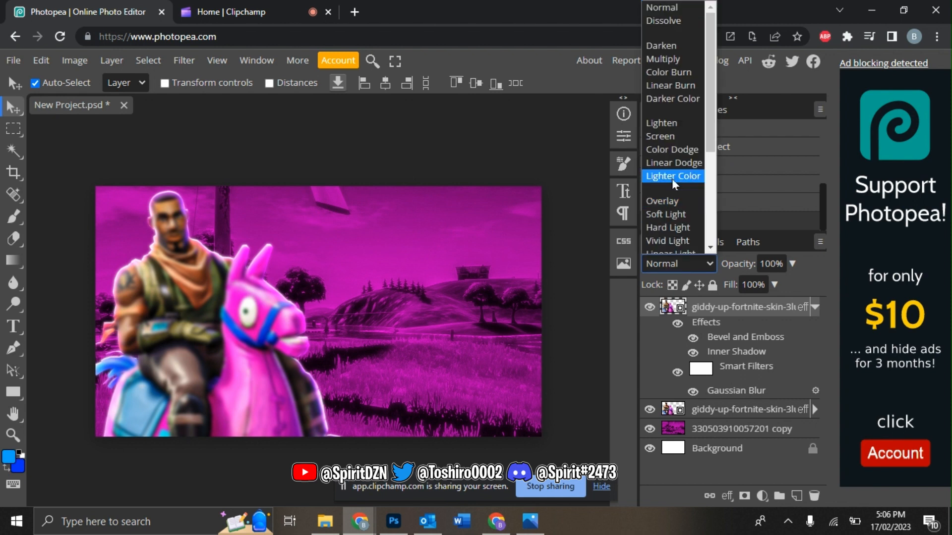
{"action": "left_click", "coordinate": [672, 177]}
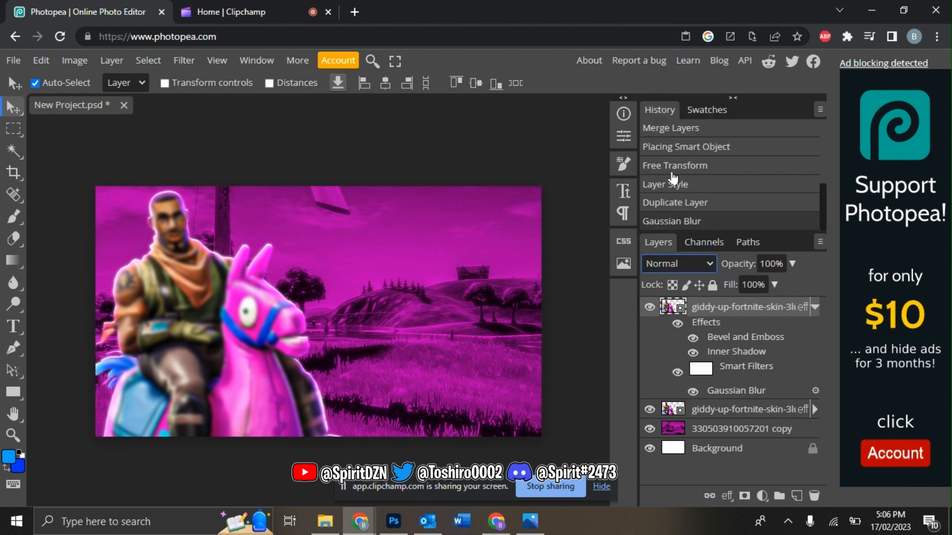
{"action": "left_click", "coordinate": [793, 263]}
{"action": "left_click_drag", "start_coordinate": [777, 280], "coordinate": [772, 281]}
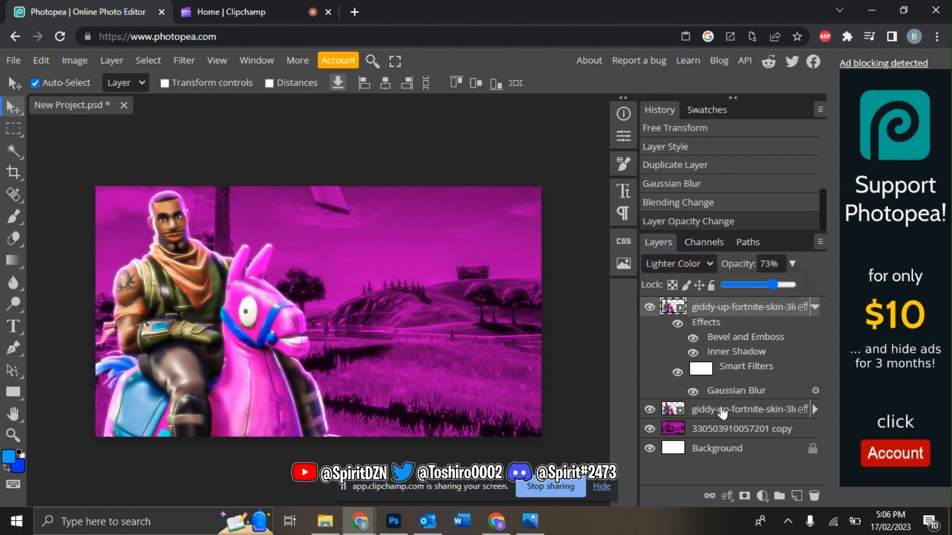
{"action": "left_click", "coordinate": [722, 410]}
{"action": "right_click", "coordinate": [722, 410]}
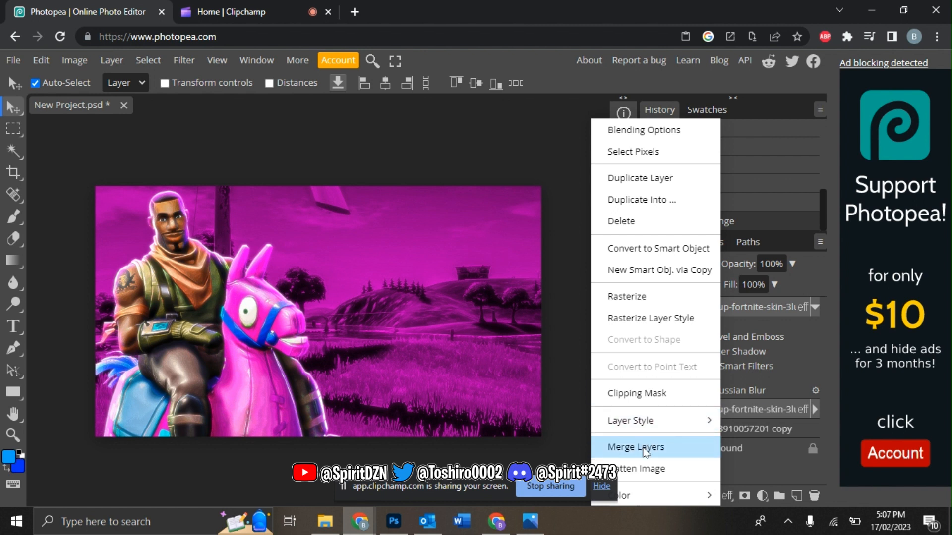
{"action": "left_click", "coordinate": [645, 449]}
Step: On a new layer above the background, paint a pink glow behind the character with a 714 px soft brush
{"action": "left_click", "coordinate": [733, 327]}
{"action": "left_click", "coordinate": [797, 496]}
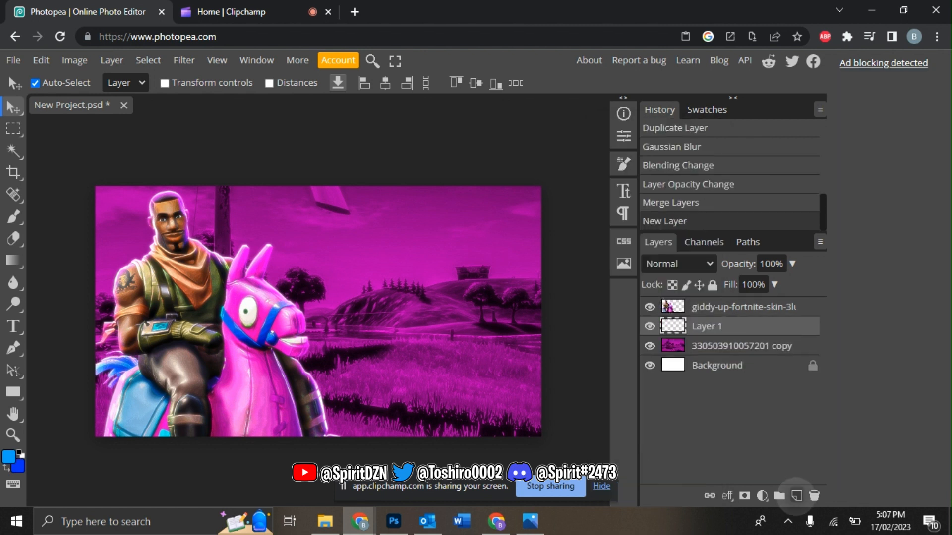
{"action": "left_click", "coordinate": [12, 463]}
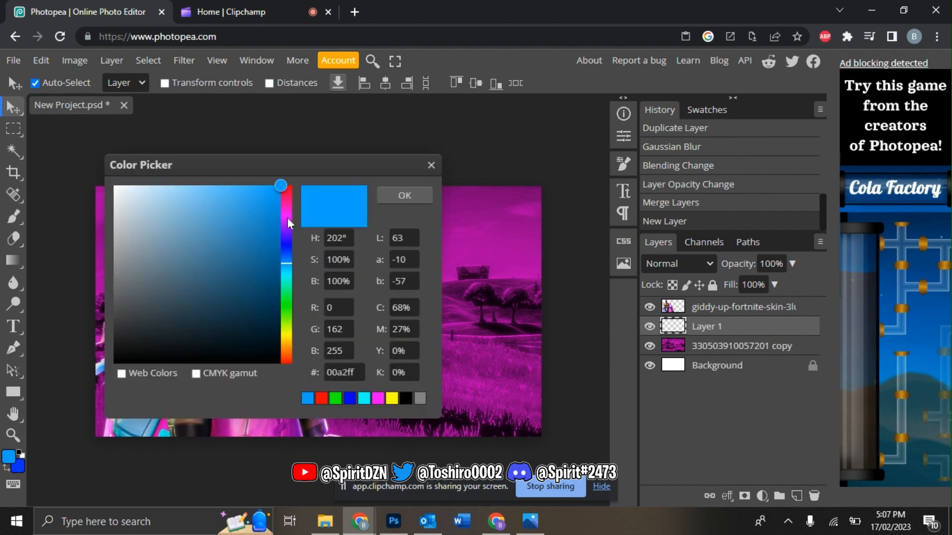
{"action": "left_click_drag", "start_coordinate": [287, 218], "coordinate": [287, 215]}
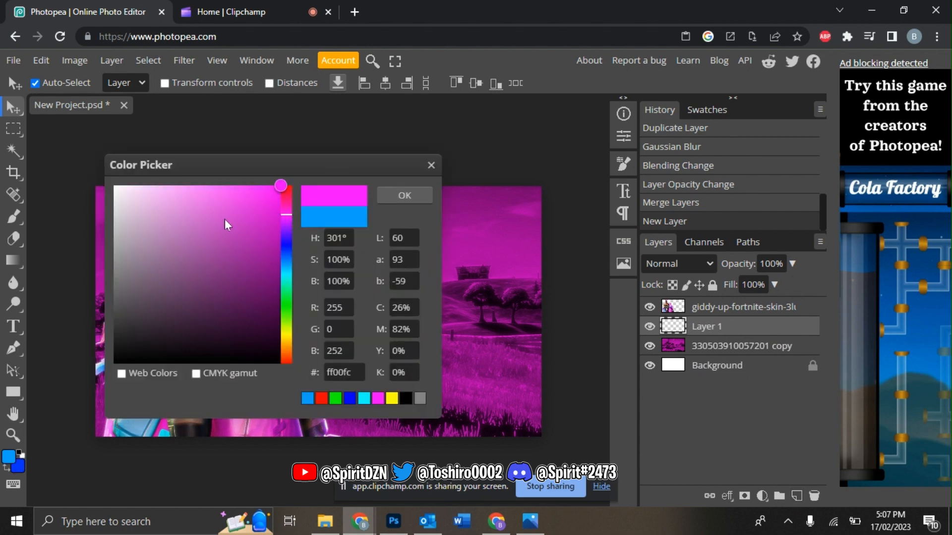
{"action": "left_click_drag", "start_coordinate": [225, 219], "coordinate": [221, 186]}
{"action": "left_click", "coordinate": [418, 195]}
{"action": "left_click", "coordinate": [18, 213]}
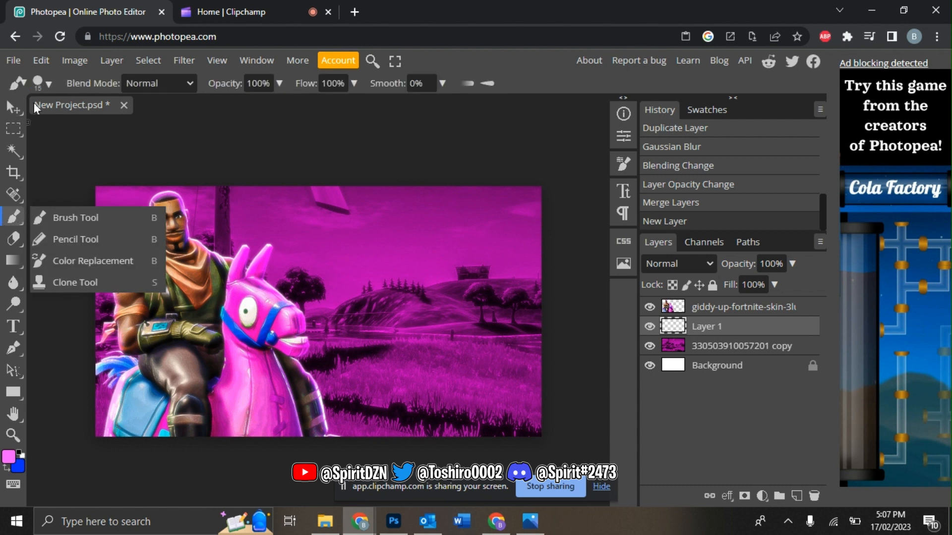
{"action": "left_click", "coordinate": [48, 85]}
{"action": "left_click", "coordinate": [48, 200]}
{"action": "left_click_drag", "start_coordinate": [131, 122], "coordinate": [204, 123]}
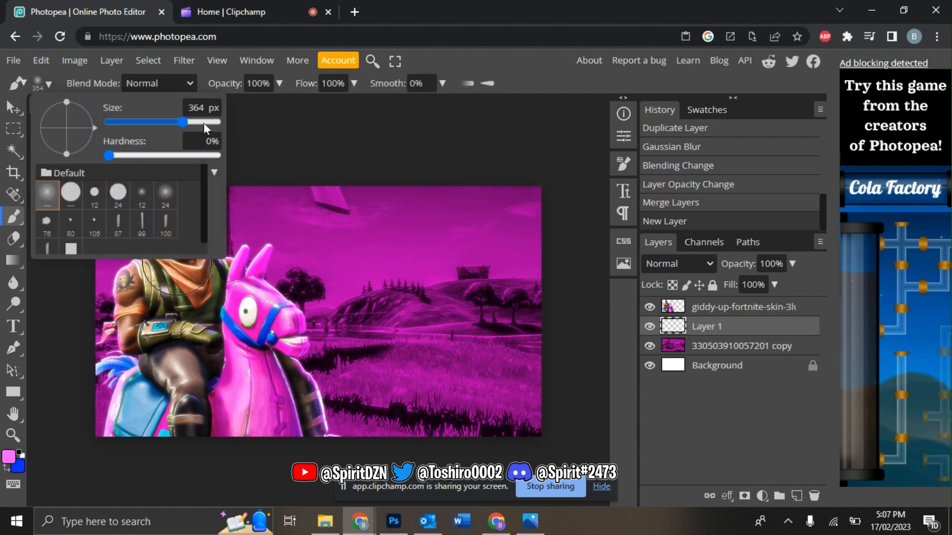
{"action": "left_click", "coordinate": [195, 331]}
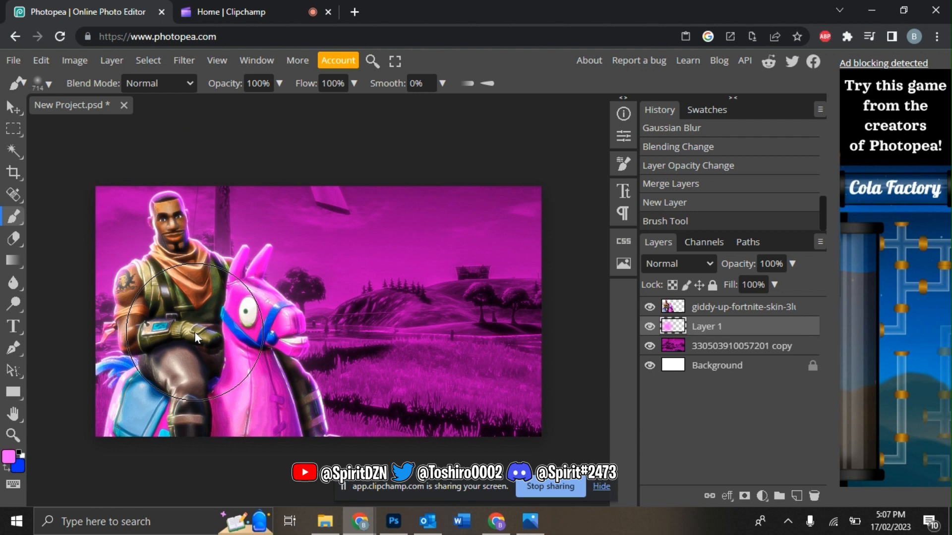
Step: Add a new layer above the character and set the paint colour to white
{"action": "left_click", "coordinate": [744, 306]}
{"action": "left_click", "coordinate": [796, 496]}
{"action": "left_click", "coordinate": [48, 84]}
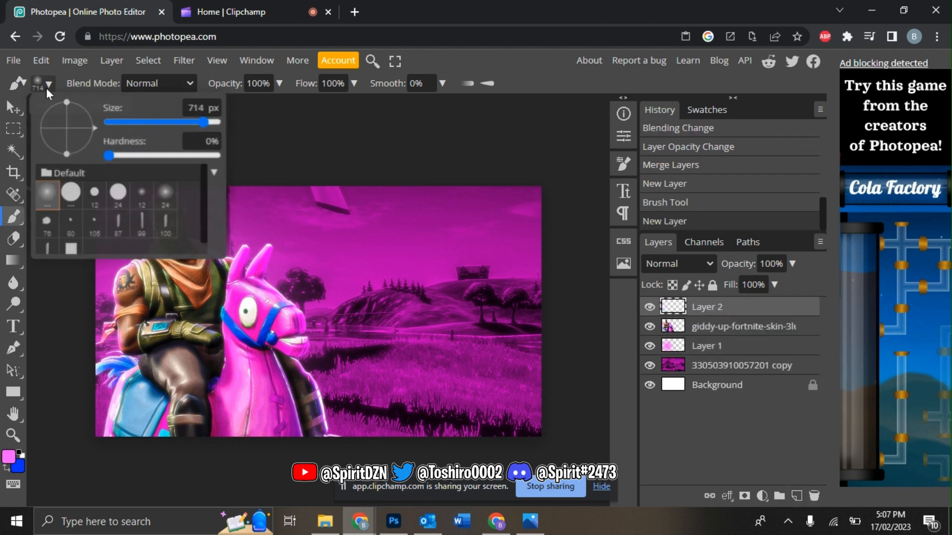
{"action": "left_click", "coordinate": [173, 124]}
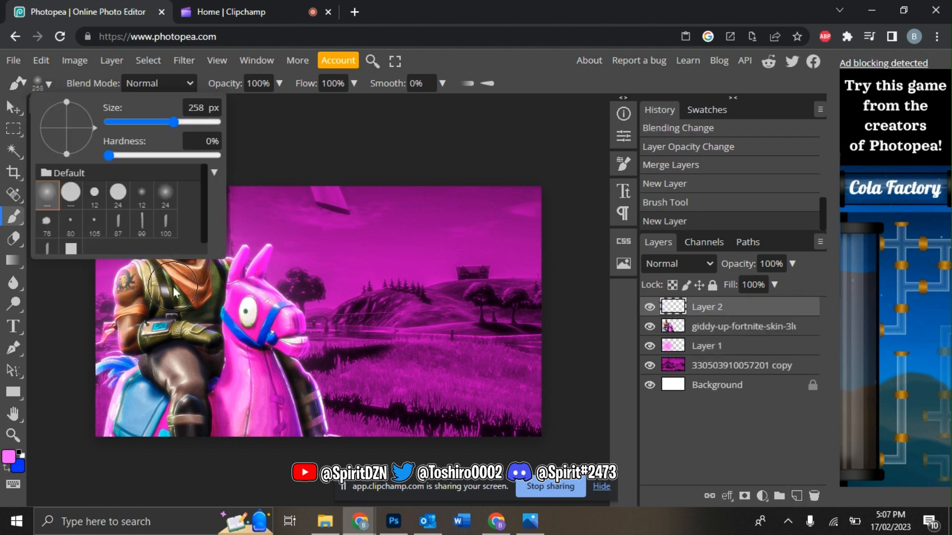
{"action": "left_click", "coordinate": [9, 456]}
{"action": "left_click", "coordinate": [114, 187]}
{"action": "left_click", "coordinate": [403, 194]}
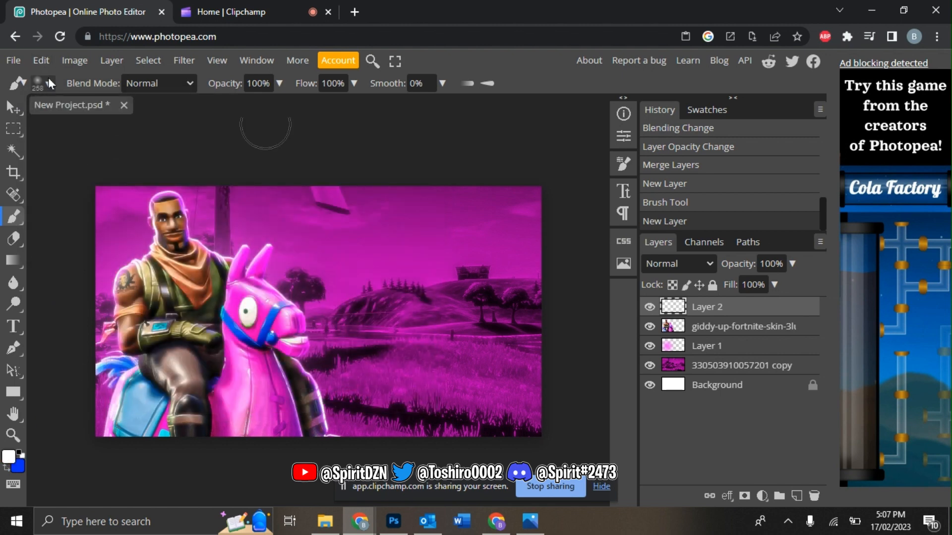
Step: With a 129 px brush, dab two white highlights onto the character's head
{"action": "left_click", "coordinate": [48, 83]}
{"action": "left_click", "coordinate": [168, 121]}
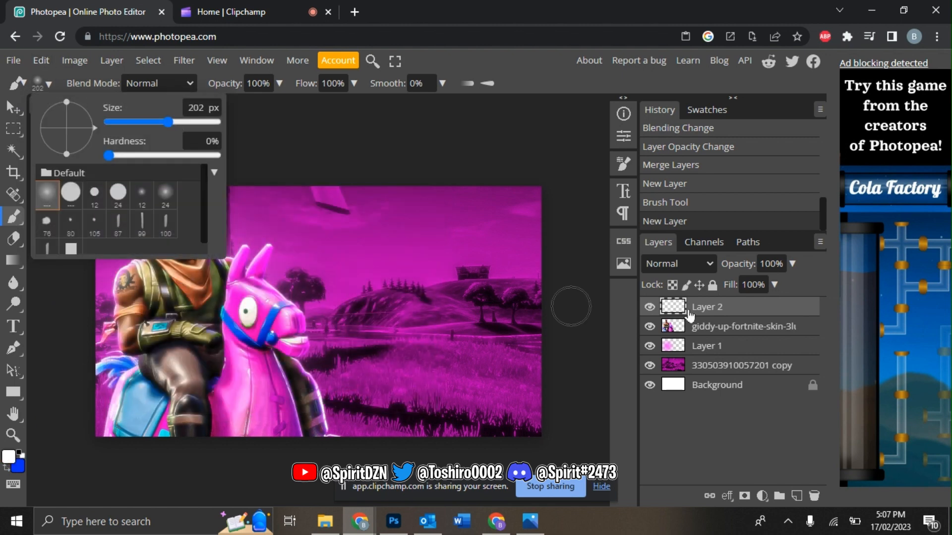
{"action": "left_click", "coordinate": [708, 313]}
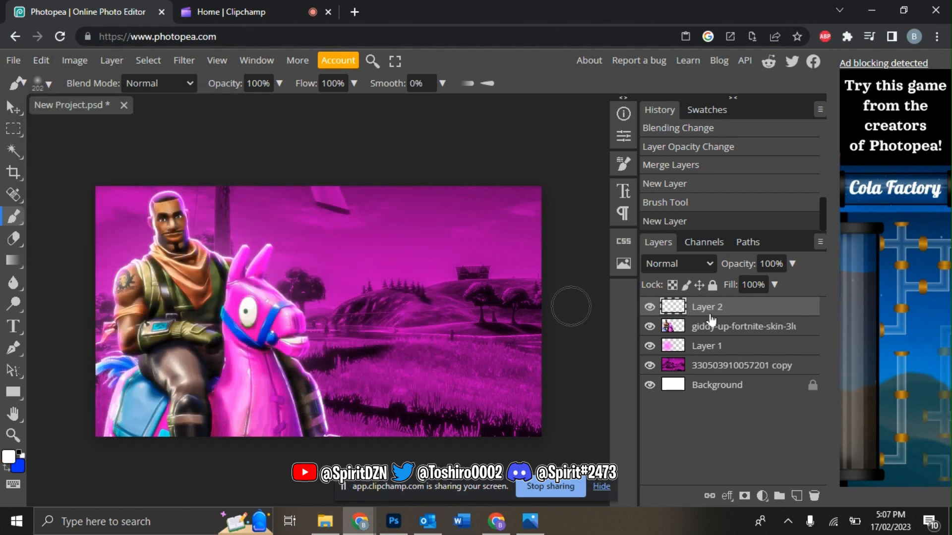
{"action": "left_click", "coordinate": [49, 84]}
{"action": "left_click_drag", "start_coordinate": [168, 122], "coordinate": [159, 122]}
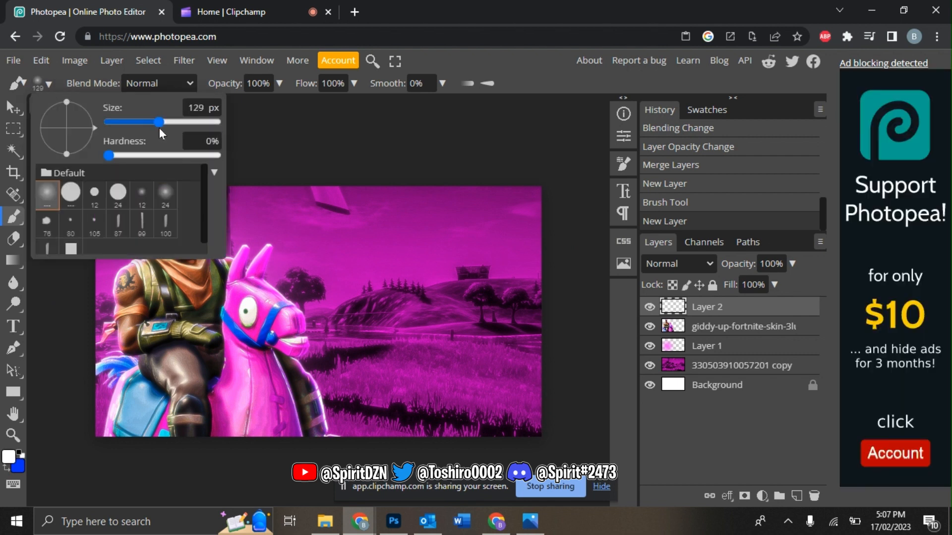
{"action": "left_click", "coordinate": [712, 313]}
{"action": "left_click", "coordinate": [158, 251]}
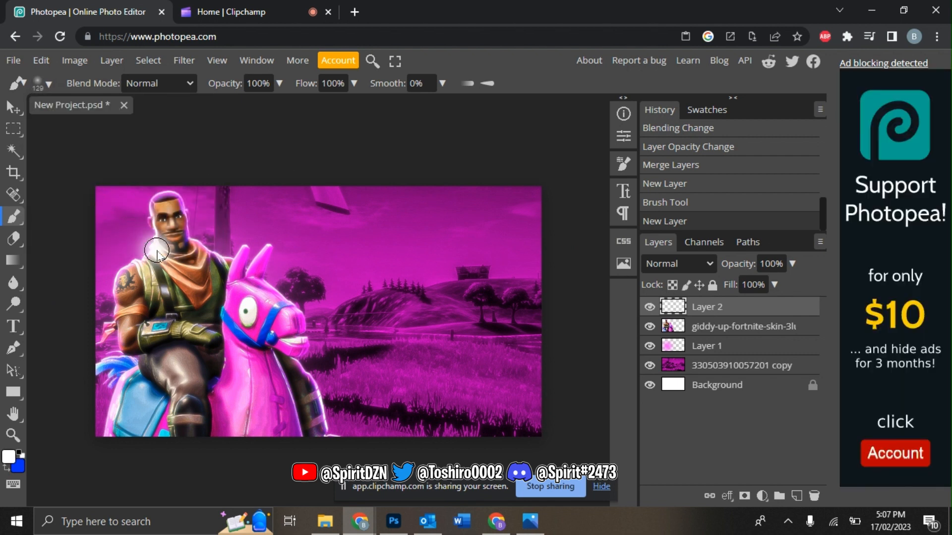
{"action": "left_click", "coordinate": [191, 248]}
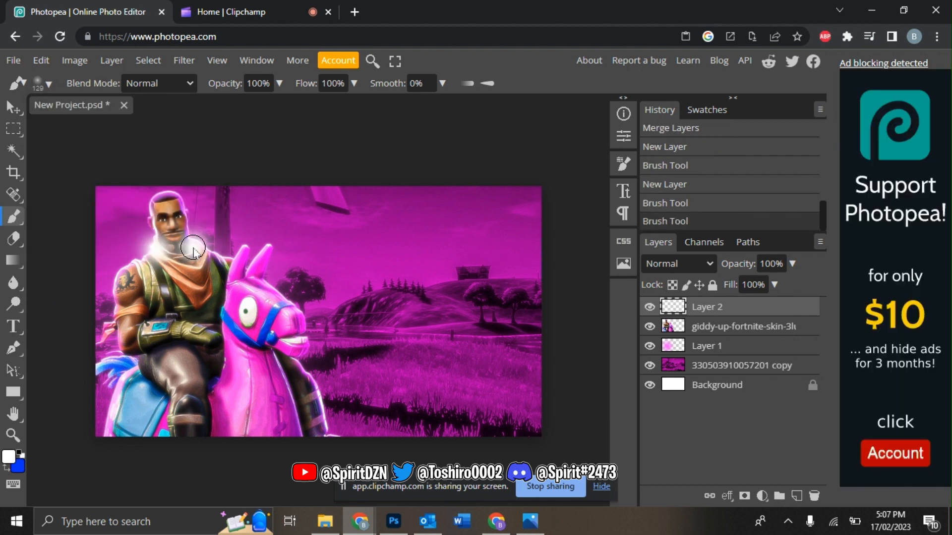
Step: Set the highlight layer to Linear Dodge at 74% opacity
{"action": "left_click", "coordinate": [683, 269]}
{"action": "left_click", "coordinate": [673, 159]}
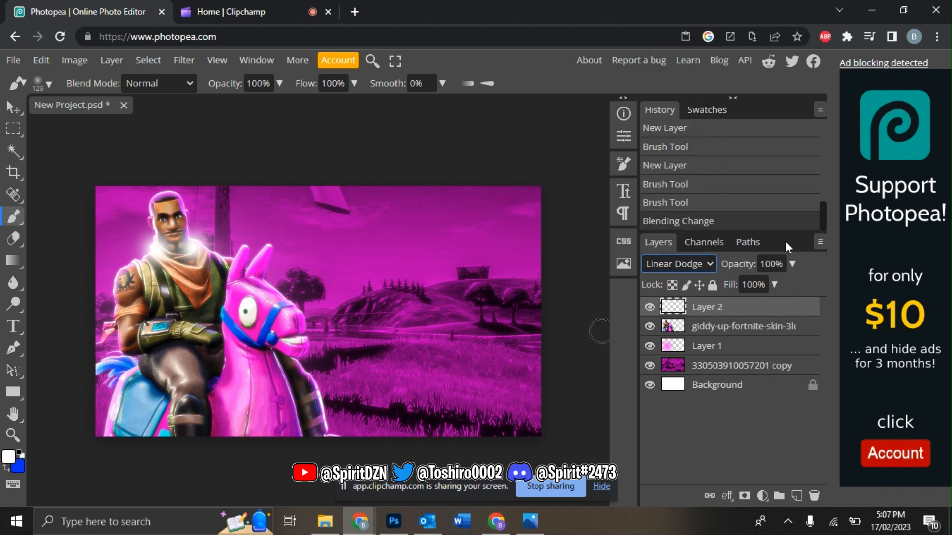
{"action": "left_click_drag", "start_coordinate": [792, 264], "coordinate": [774, 281]}
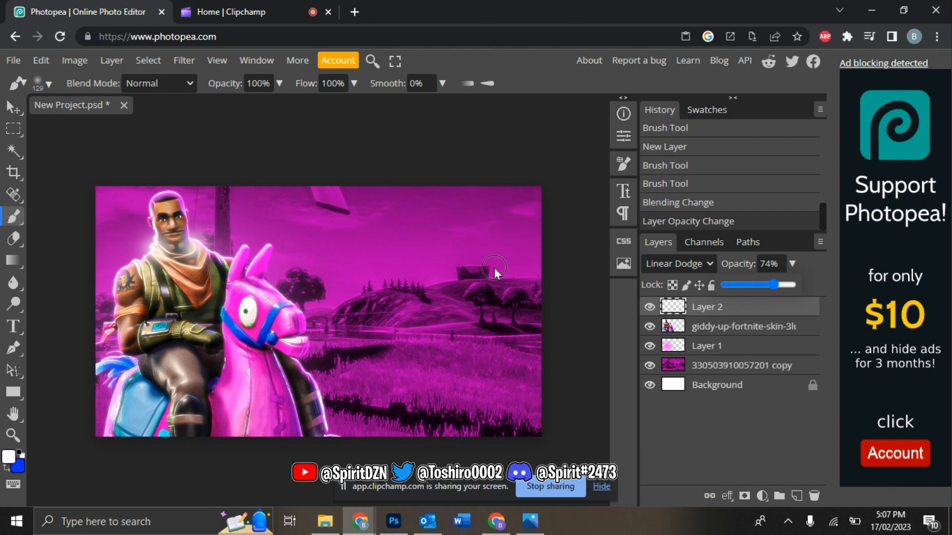
{"action": "left_click", "coordinate": [19, 326]}
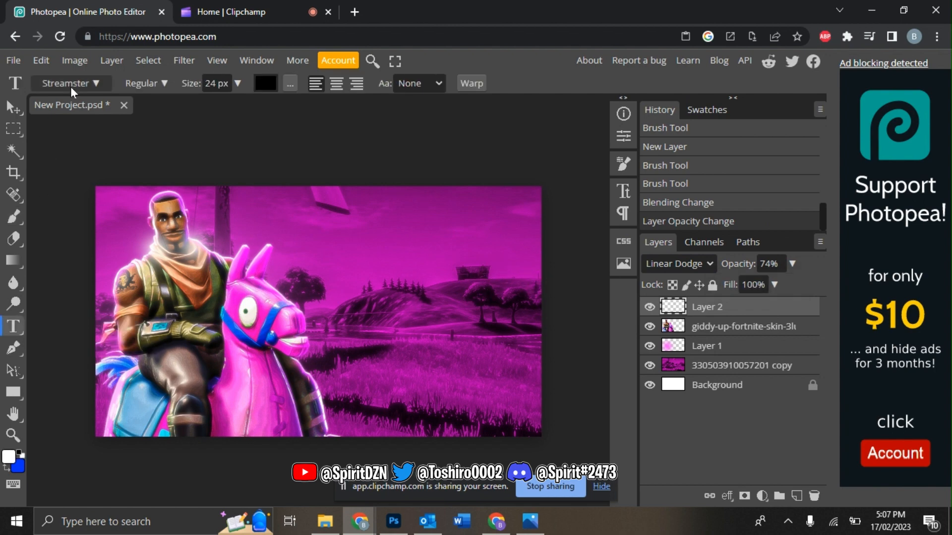
{"action": "left_click", "coordinate": [71, 84]}
Step: Type 'SPIRIT' in white Burbank Big Cd beside the character
{"action": "type", "text": "burb"}
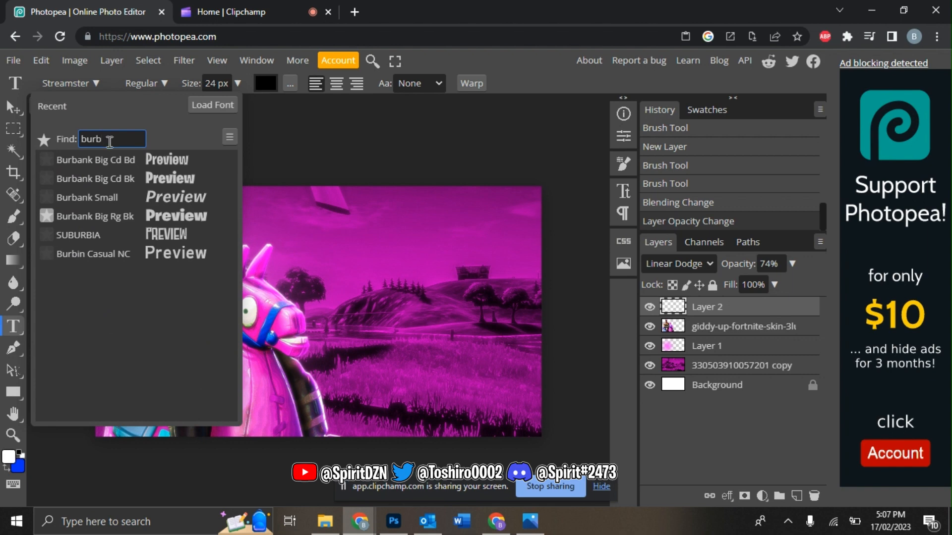
{"action": "left_click", "coordinate": [134, 169]}
{"action": "left_click", "coordinate": [265, 83]}
{"action": "left_click", "coordinate": [113, 186]}
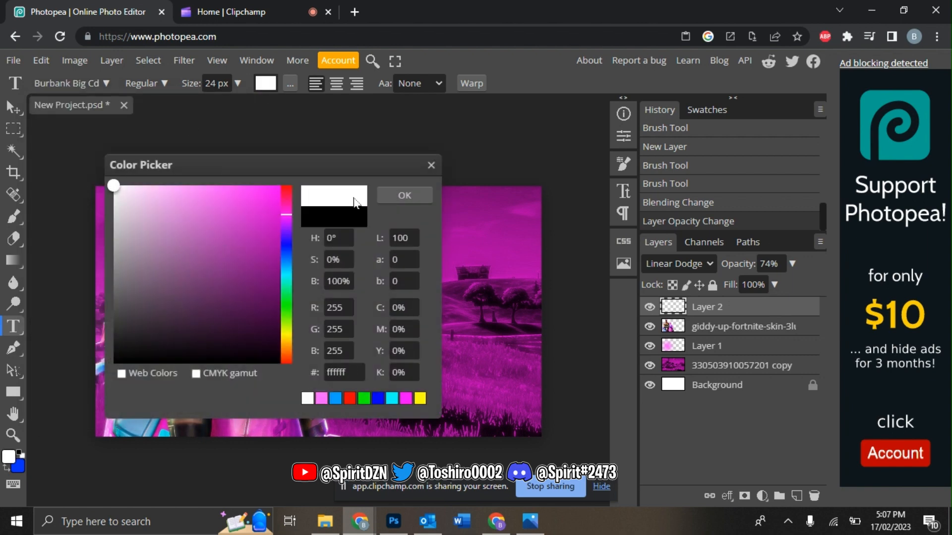
{"action": "left_click", "coordinate": [391, 198]}
{"action": "left_click", "coordinate": [347, 298]}
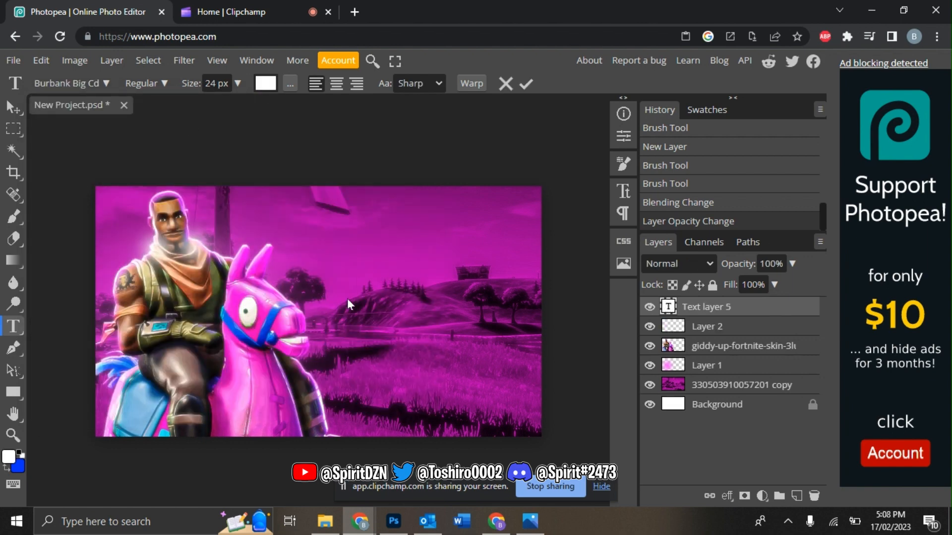
{"action": "type", "text": "SPIRIT"}
Step: Free Transform the SPIRIT text larger and place it in the upper right
{"action": "left_click", "coordinate": [41, 60]}
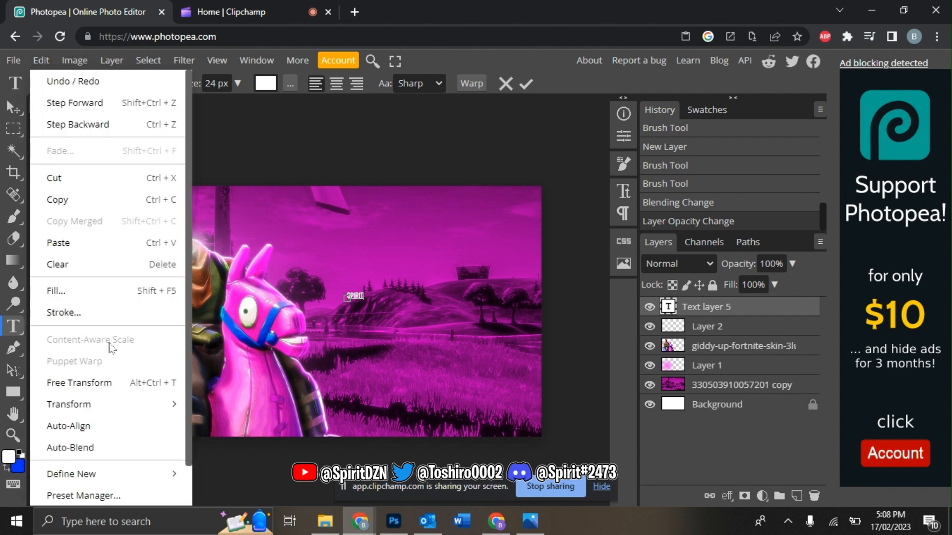
{"action": "left_click", "coordinate": [147, 372]}
{"action": "left_click_drag", "start_coordinate": [364, 295], "coordinate": [522, 295]}
{"action": "left_click_drag", "start_coordinate": [448, 301], "coordinate": [449, 269]}
{"action": "key", "text": "Return"}
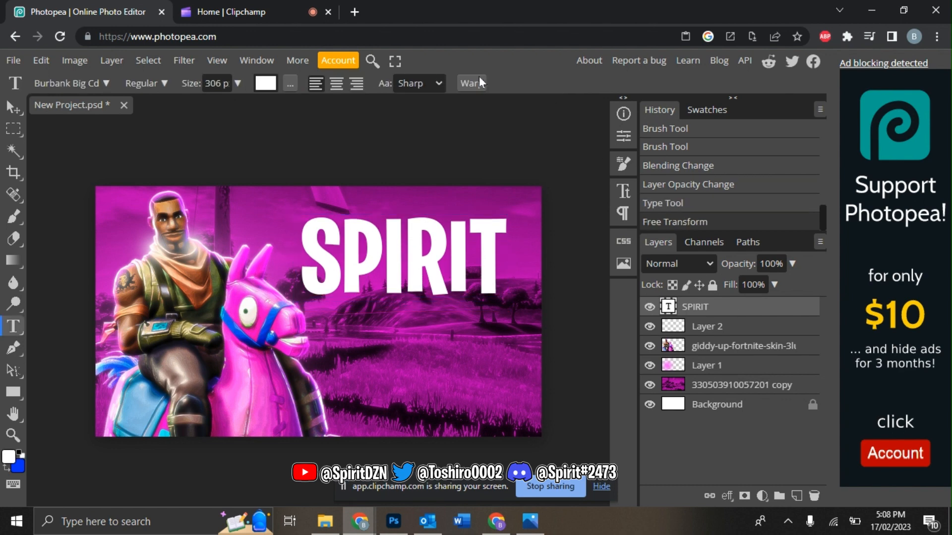
Step: Warp SPIRIT with the Arch style at a slight 9% bend
{"action": "left_click", "coordinate": [479, 83]}
{"action": "left_click_drag", "start_coordinate": [245, 169], "coordinate": [770, 105]}
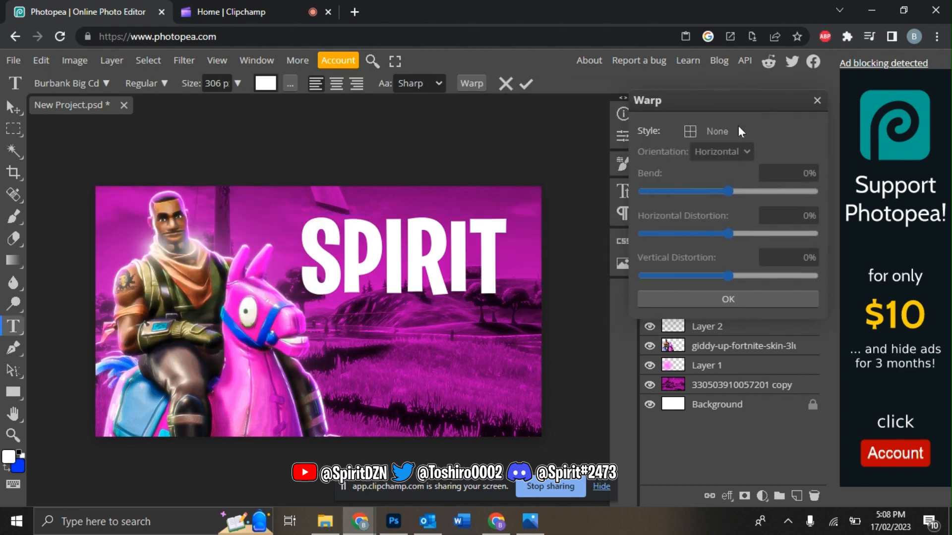
{"action": "left_click", "coordinate": [706, 131]}
{"action": "left_click", "coordinate": [714, 223]}
{"action": "left_click_drag", "start_coordinate": [729, 192], "coordinate": [735, 193]}
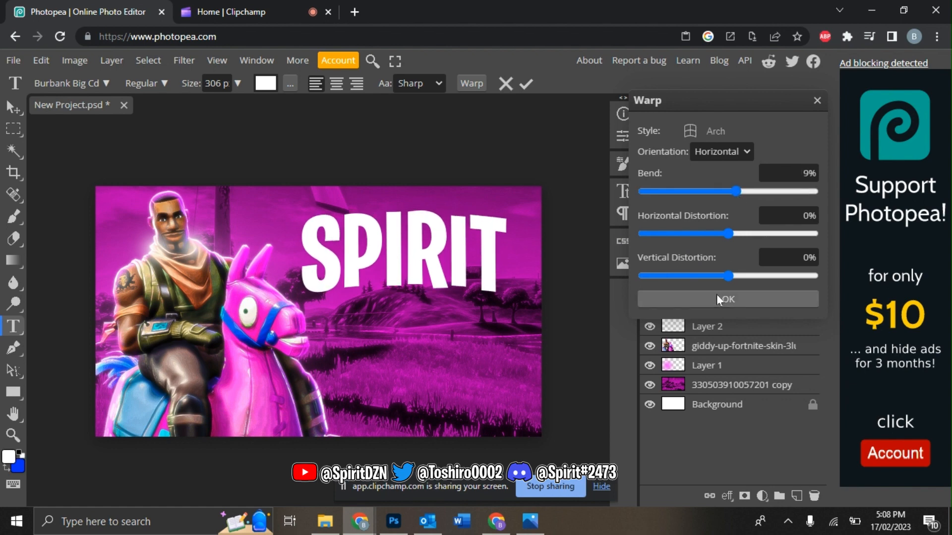
{"action": "left_click", "coordinate": [715, 297]}
{"action": "right_click", "coordinate": [714, 307]}
Step: Give the SPIRIT title a purple-to-magenta Gradient Overlay
{"action": "left_click", "coordinate": [694, 130]}
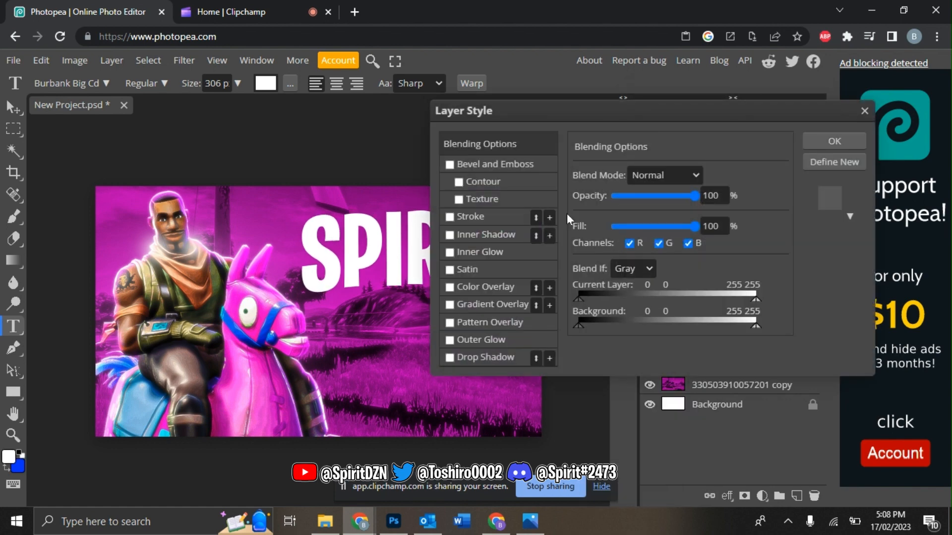
{"action": "left_click", "coordinate": [477, 307]}
{"action": "left_click", "coordinate": [639, 215]}
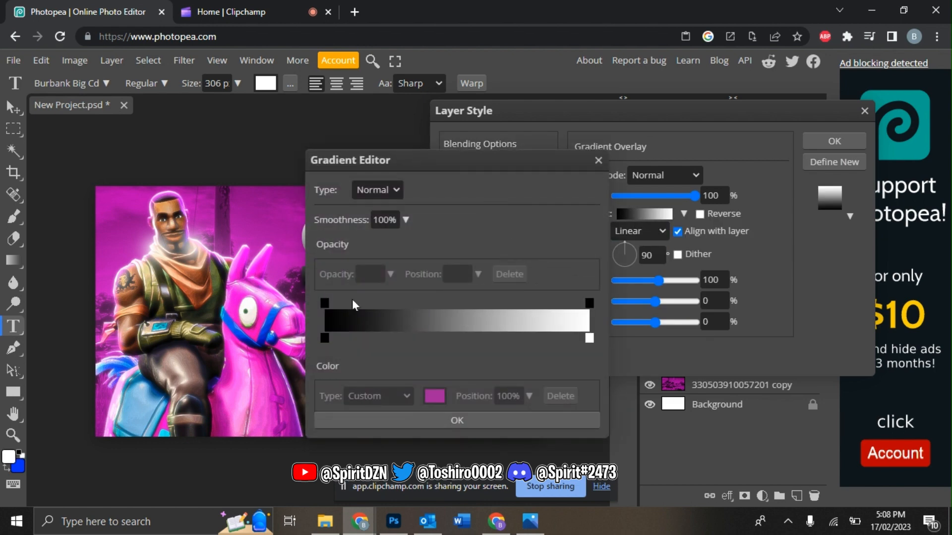
{"action": "left_click_drag", "start_coordinate": [459, 169], "coordinate": [683, 135]}
{"action": "left_click", "coordinate": [549, 303]}
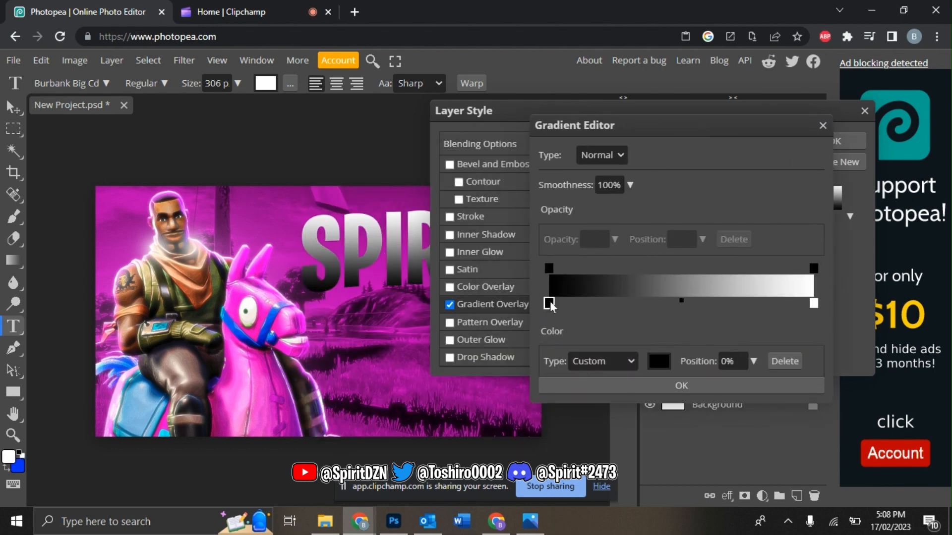
{"action": "left_click", "coordinate": [648, 360]}
{"action": "left_click", "coordinate": [276, 280]}
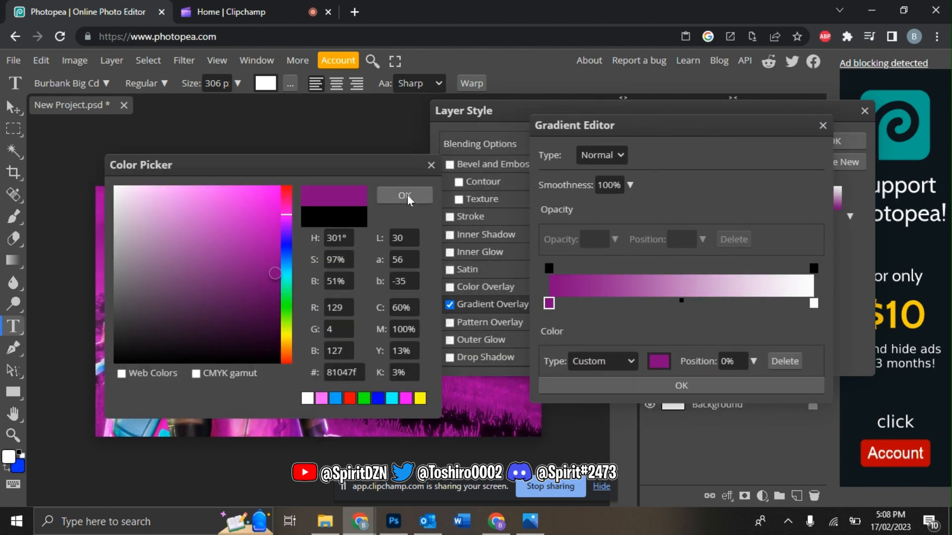
{"action": "left_click", "coordinate": [405, 195]}
{"action": "left_click", "coordinate": [813, 303]}
{"action": "left_click", "coordinate": [658, 361]}
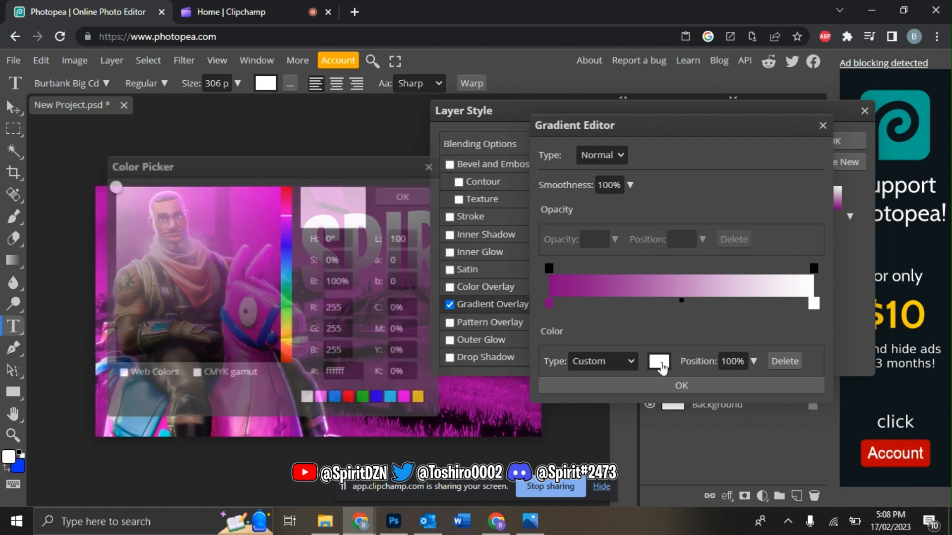
{"action": "left_click", "coordinate": [280, 186]}
{"action": "left_click", "coordinate": [404, 195]}
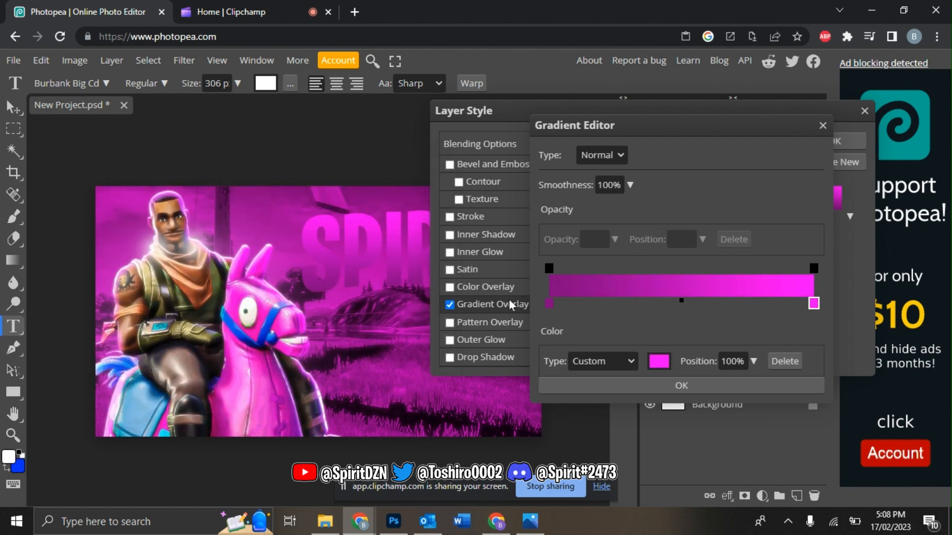
{"action": "left_click", "coordinate": [597, 385]}
Step: Add a thin white Linear Dodge inner shadow at full opacity
{"action": "left_click", "coordinate": [492, 232]}
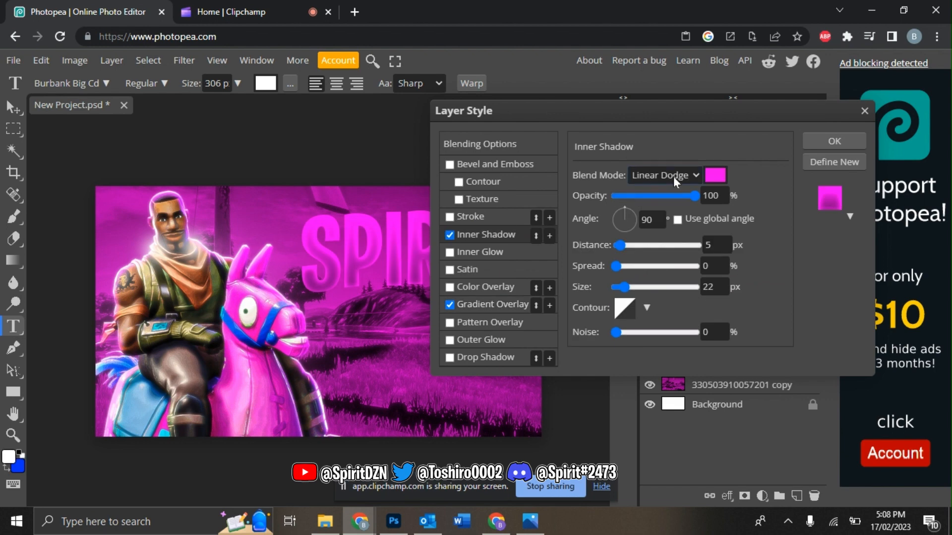
{"action": "left_click", "coordinate": [664, 175]}
{"action": "left_click", "coordinate": [720, 172]}
{"action": "left_click", "coordinate": [720, 172]}
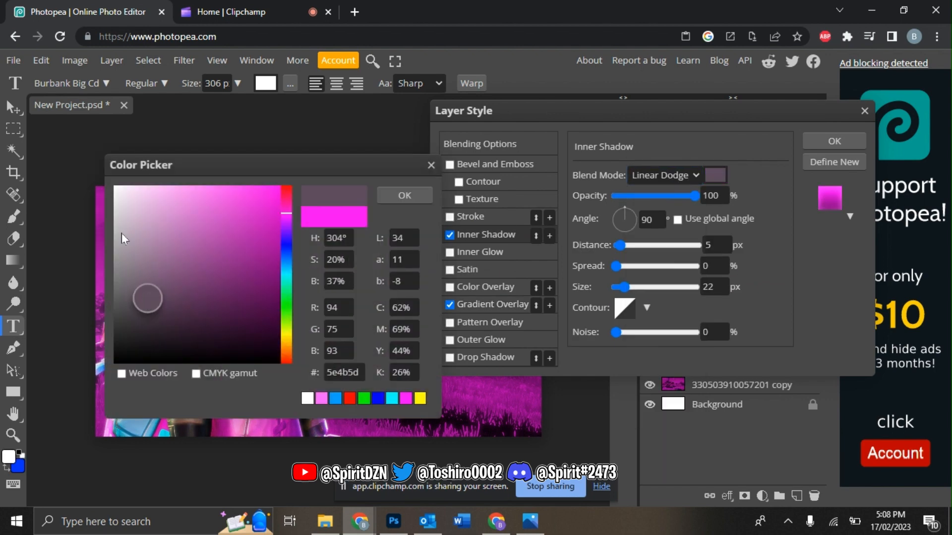
{"action": "left_click", "coordinate": [112, 187]}
{"action": "left_click", "coordinate": [405, 196]}
{"action": "left_click_drag", "start_coordinate": [624, 287], "coordinate": [580, 289]}
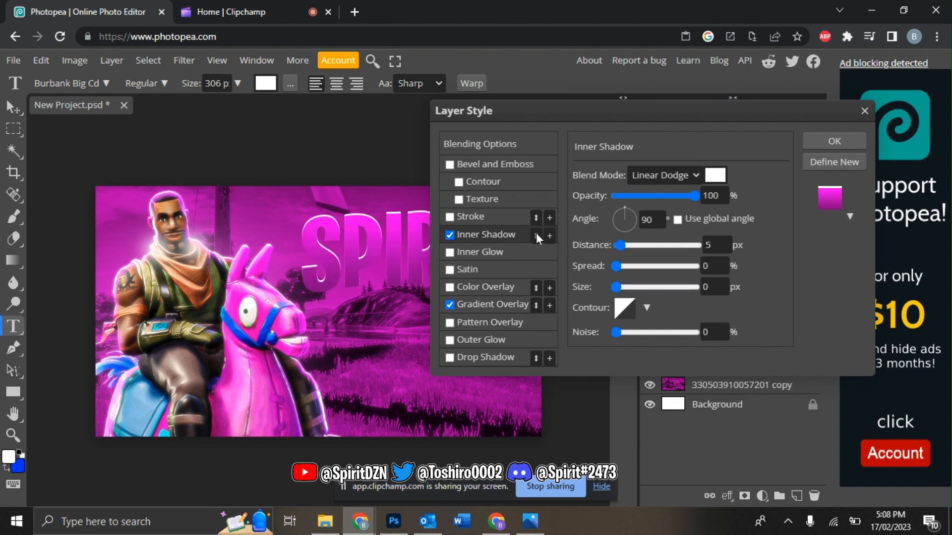
{"action": "left_click_drag", "start_coordinate": [664, 197], "coordinate": [708, 196]}
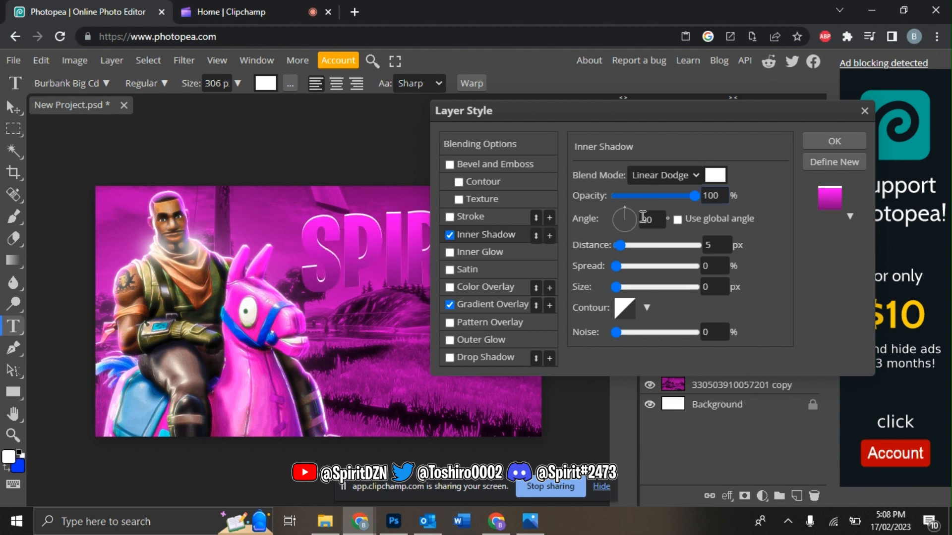
Step: Add a second Normal-blend black inner shadow at 78% opacity and apply the layer style
{"action": "left_click", "coordinate": [549, 235]}
{"action": "left_click", "coordinate": [690, 176]}
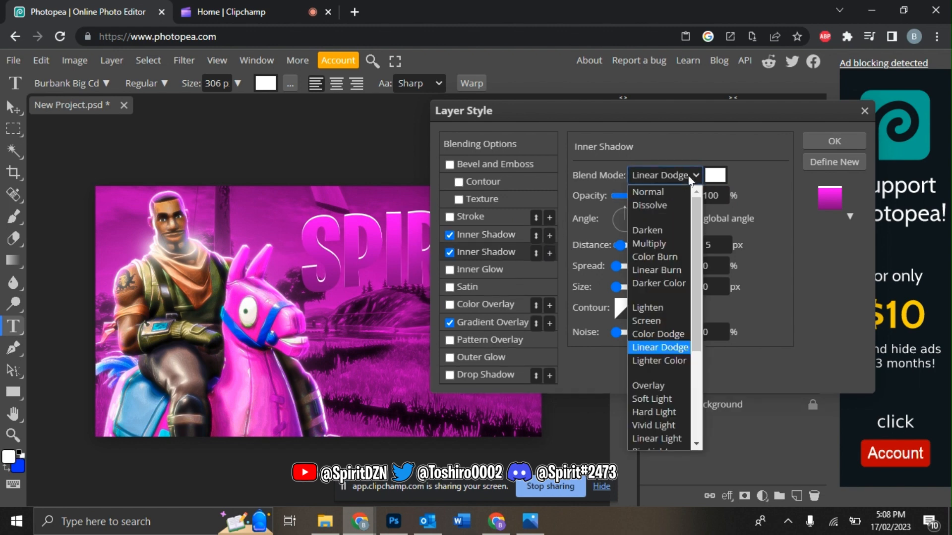
{"action": "left_click", "coordinate": [648, 191]}
{"action": "left_click", "coordinate": [715, 175]}
{"action": "left_click", "coordinate": [58, 400]}
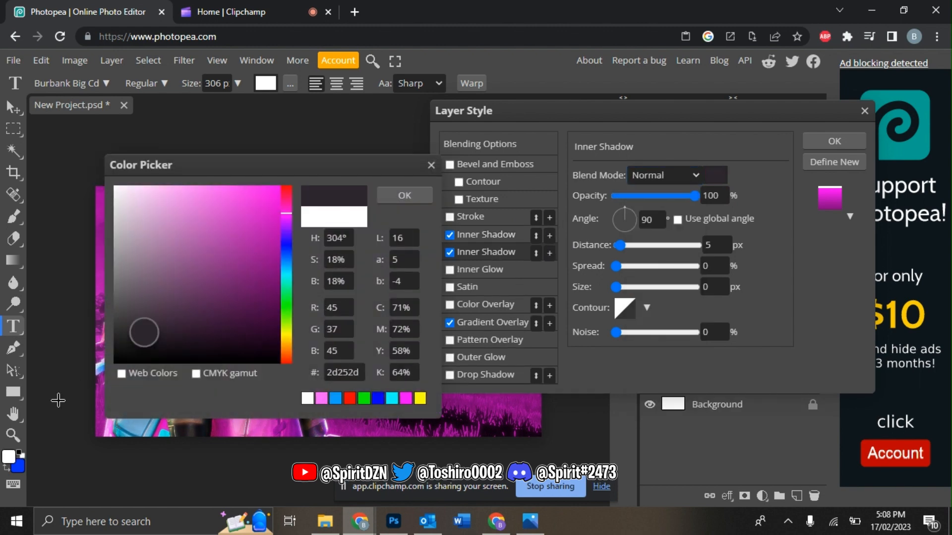
{"action": "left_click", "coordinate": [404, 196]}
{"action": "left_click_drag", "start_coordinate": [616, 287], "coordinate": [626, 292]}
{"action": "left_click", "coordinate": [715, 175]}
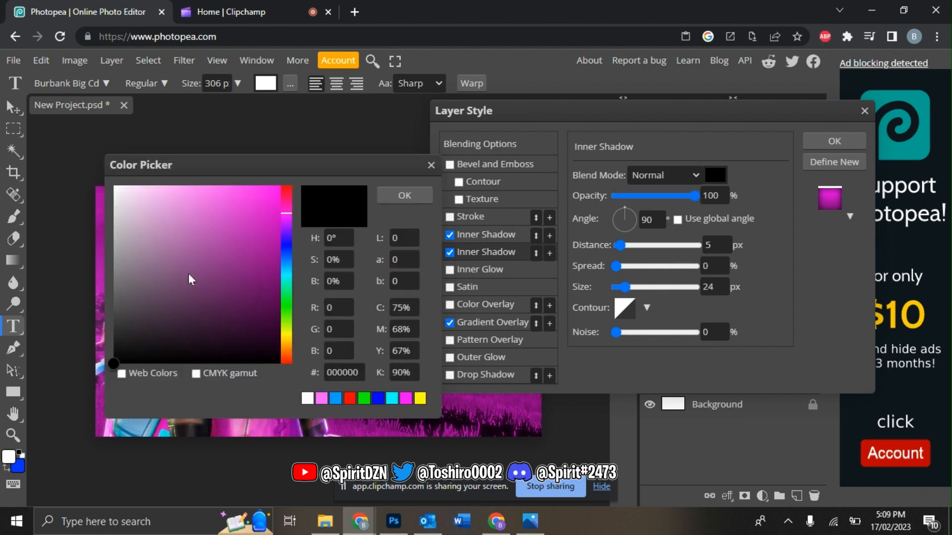
{"action": "left_click", "coordinate": [412, 197]}
{"action": "left_click_drag", "start_coordinate": [623, 288], "coordinate": [627, 287]}
{"action": "left_click_drag", "start_coordinate": [619, 195], "coordinate": [678, 196]}
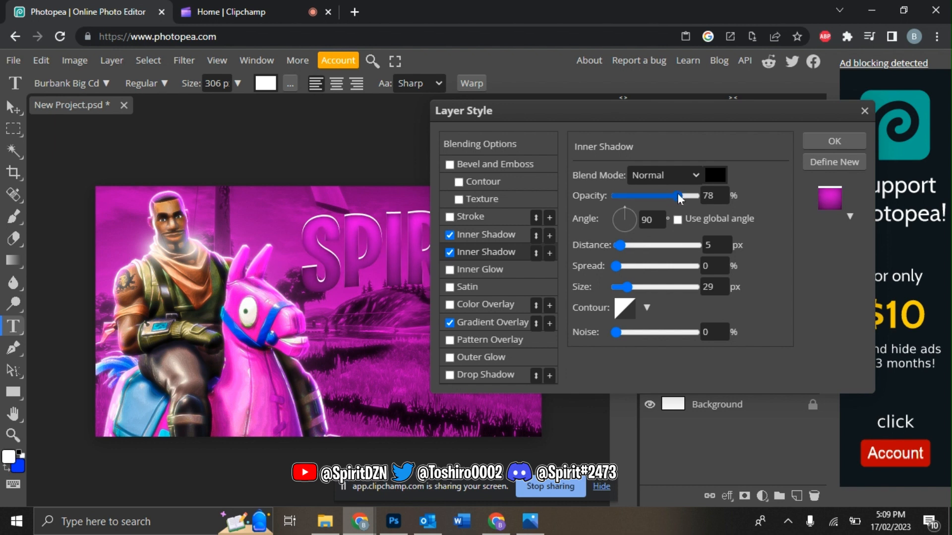
{"action": "left_click_drag", "start_coordinate": [627, 291], "coordinate": [622, 292]}
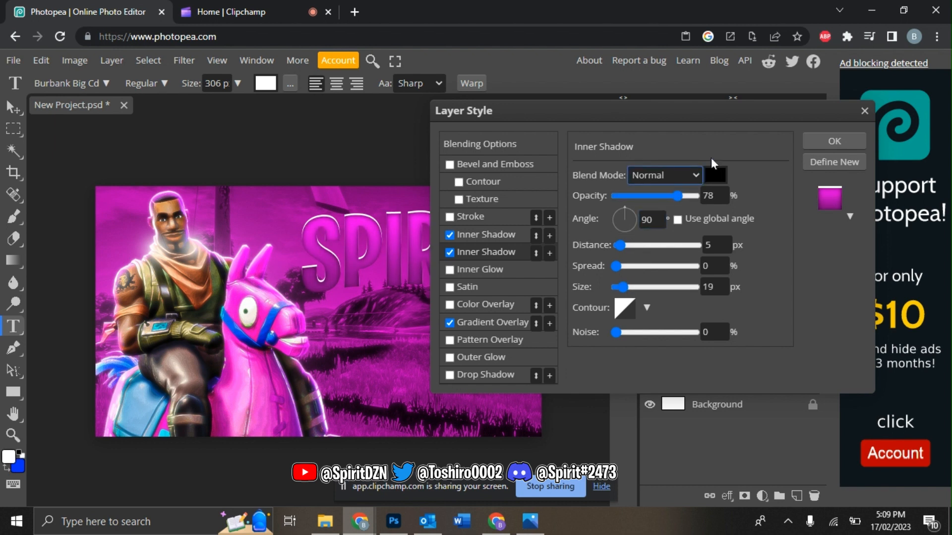
{"action": "left_click", "coordinate": [837, 141]}
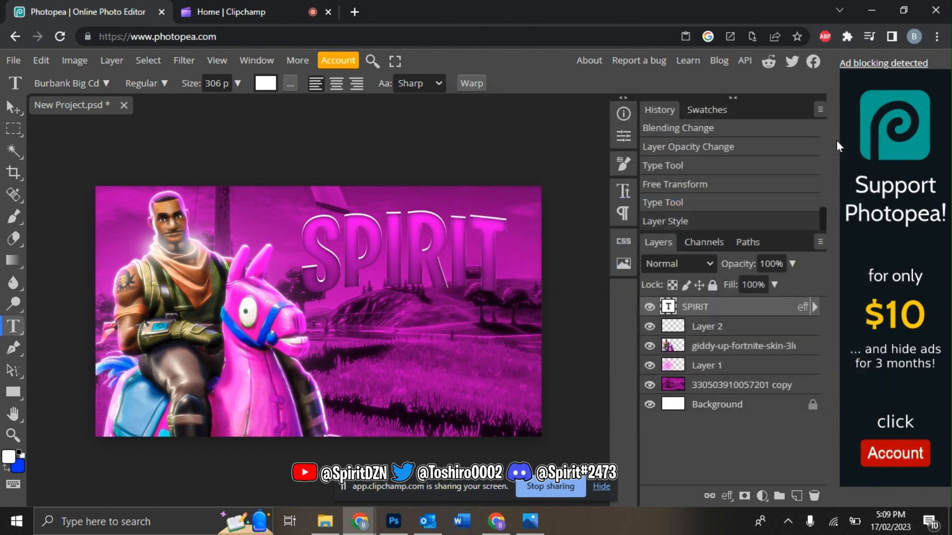
Step: Duplicate the SPIRIT layer and place the copy beneath the original
{"action": "key", "text": "ctrl+j"}
{"action": "left_click_drag", "start_coordinate": [717, 306], "coordinate": [742, 339]}
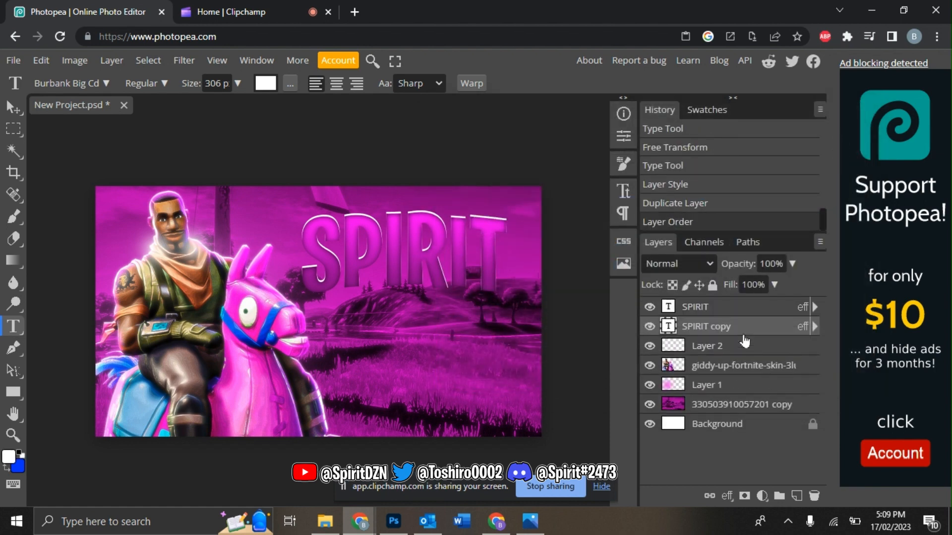
{"action": "left_click", "coordinate": [41, 60]}
{"action": "left_click", "coordinate": [85, 391]}
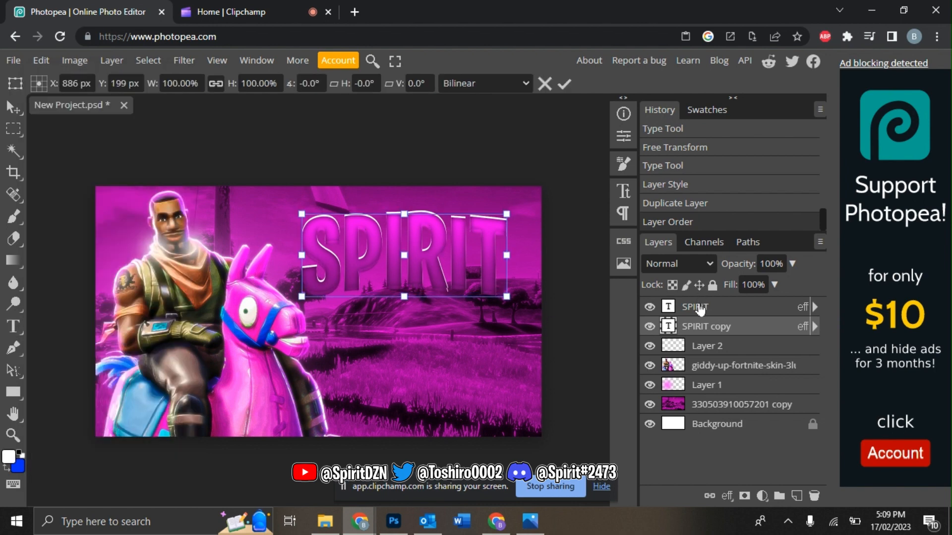
Step: Add a fully opaque drop shadow to SPIRIT with 17 px size and 12 px distance
{"action": "right_click", "coordinate": [698, 308]}
{"action": "left_click", "coordinate": [614, 129]}
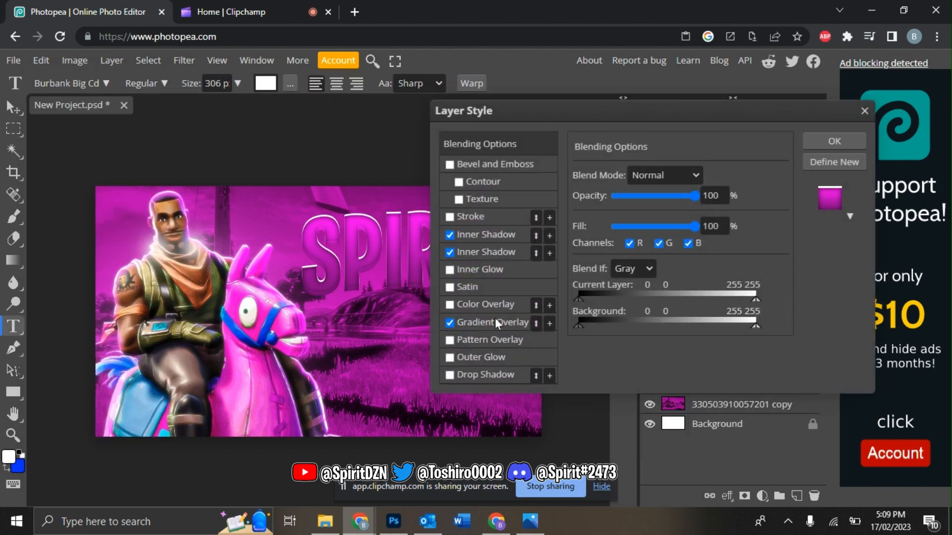
{"action": "left_click", "coordinate": [485, 373]}
{"action": "left_click", "coordinate": [677, 220]}
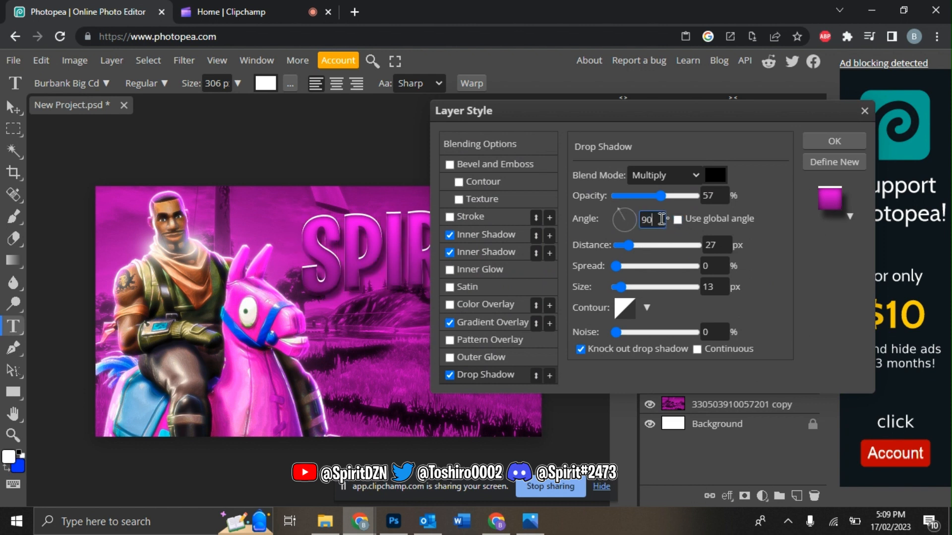
{"action": "left_click_drag", "start_coordinate": [661, 195], "coordinate": [696, 195]}
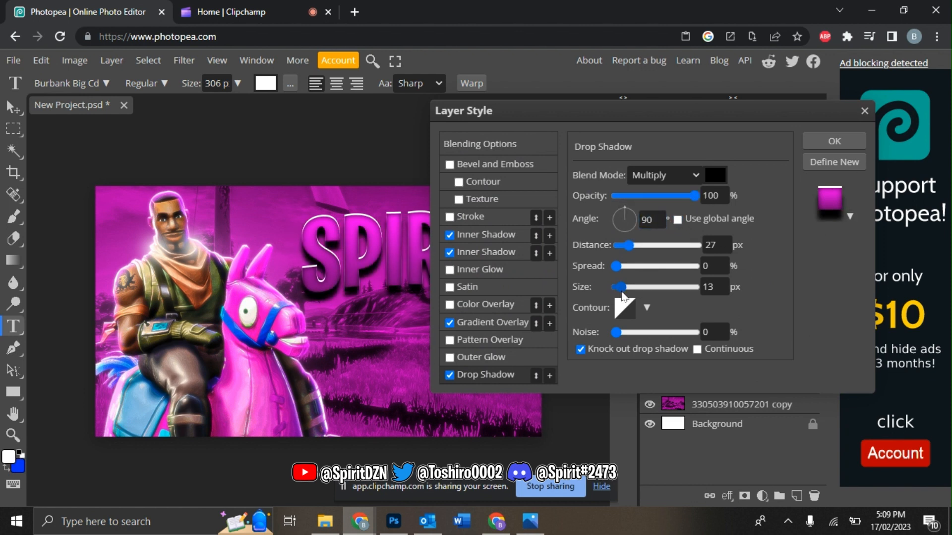
{"action": "left_click_drag", "start_coordinate": [622, 293], "coordinate": [623, 289]}
{"action": "left_click_drag", "start_coordinate": [627, 246], "coordinate": [624, 250]}
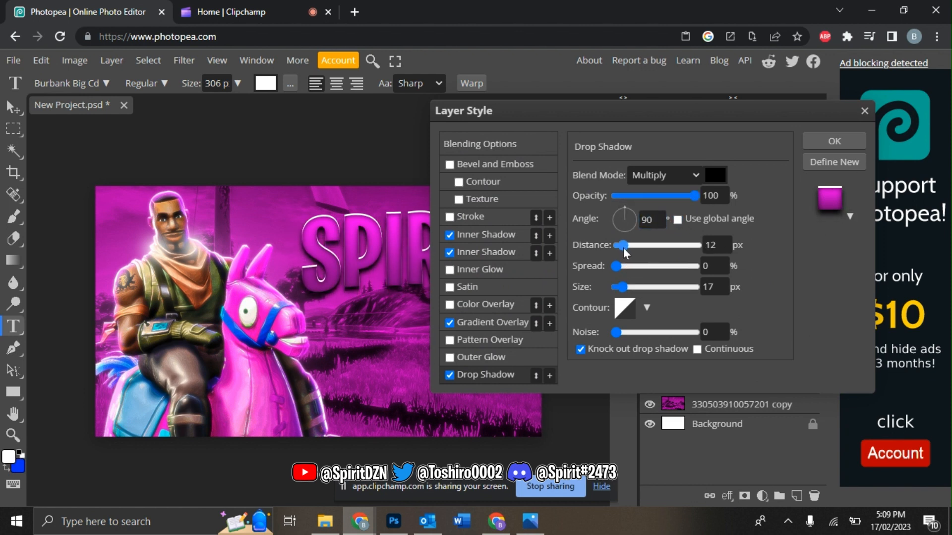
{"action": "left_click", "coordinate": [833, 141]}
Step: Nudge the SPIRIT copy down two pixels and merge it with SPIRIT
{"action": "left_click", "coordinate": [709, 330]}
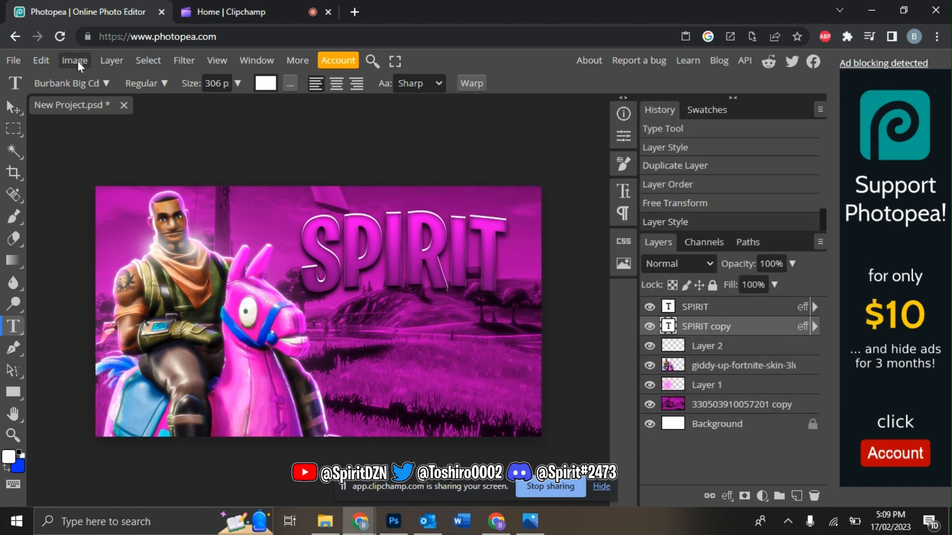
{"action": "left_click", "coordinate": [42, 60]}
{"action": "left_click", "coordinate": [64, 382]}
{"action": "key", "text": "Down"}
{"action": "key", "text": "Down"}
{"action": "key", "text": "Down"}
{"action": "key", "text": "Down"}
{"action": "key", "text": "Down"}
{"action": "key", "text": "Down"}
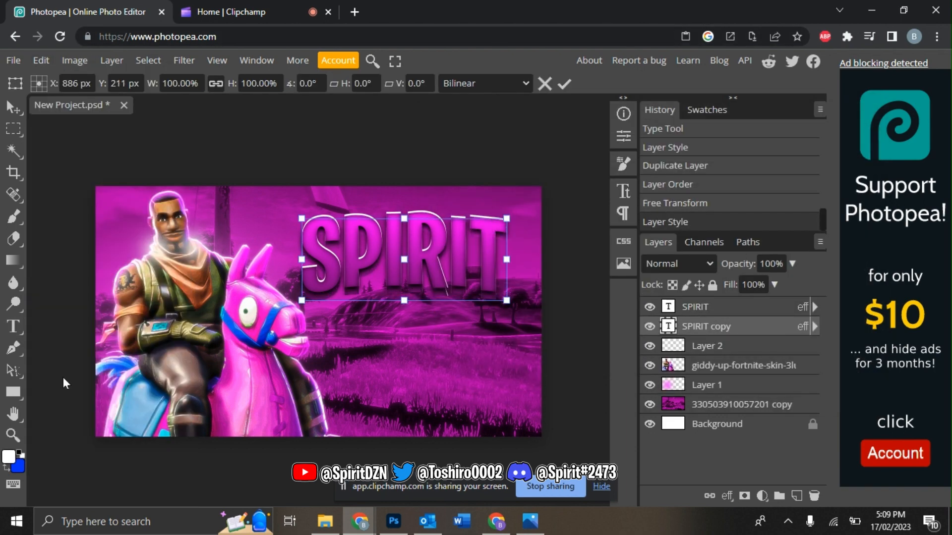
{"action": "key", "text": "Down"}
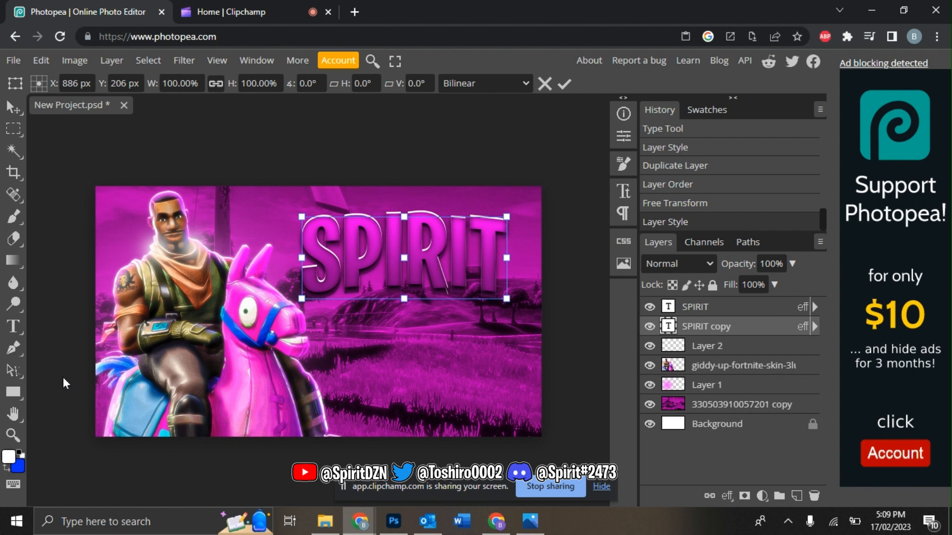
{"action": "key", "text": "Return"}
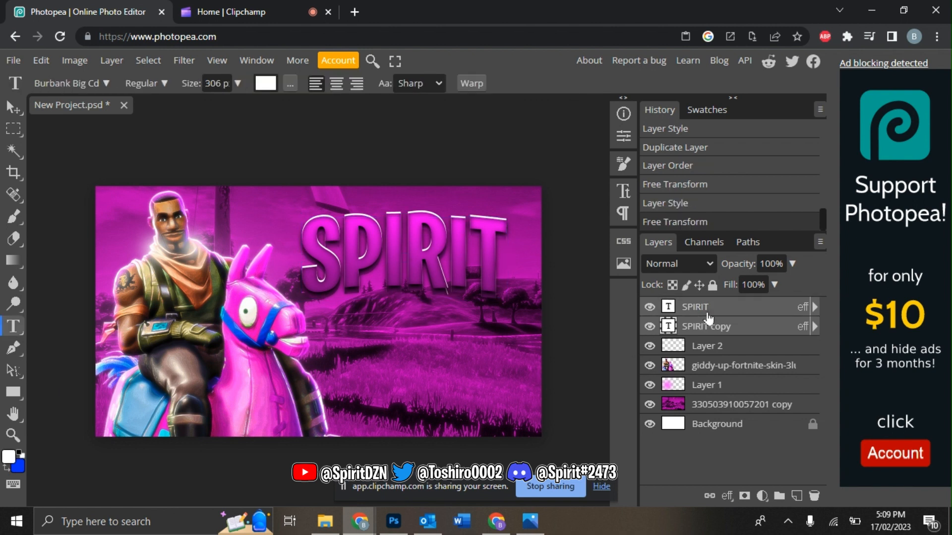
{"action": "right_click", "coordinate": [709, 317]}
{"action": "left_click", "coordinate": [595, 446]}
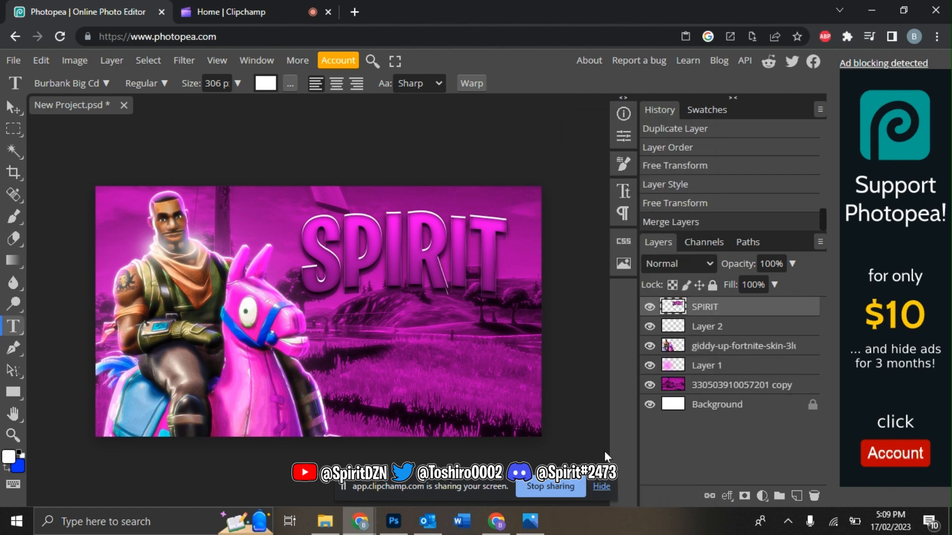
Step: Make a Gaussian-blurred copy of the title set to Lighter Color at 74% opacity
{"action": "key", "text": "ctrl+j"}
{"action": "mouse_move", "coordinate": [195, 243]}
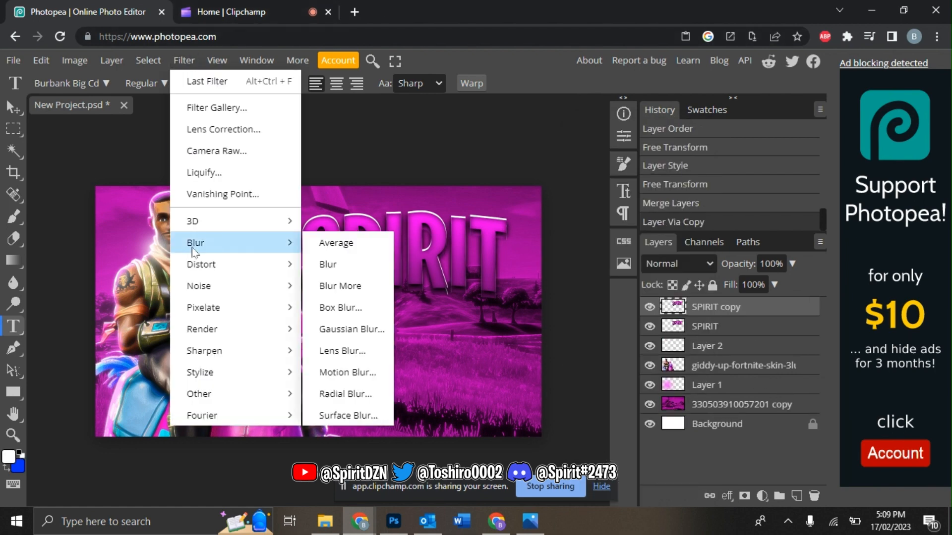
{"action": "left_click", "coordinate": [350, 328]}
{"action": "left_click", "coordinate": [359, 197]}
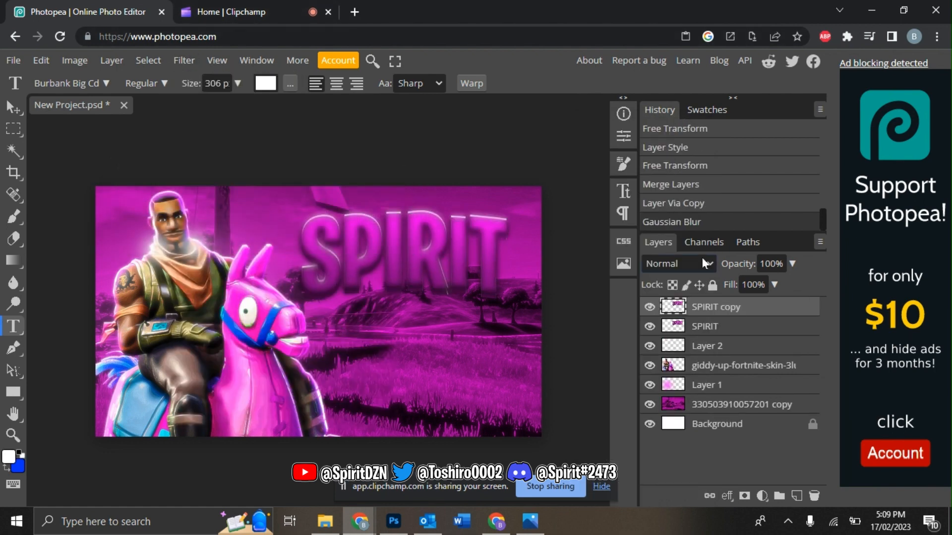
{"action": "left_click", "coordinate": [692, 262]}
{"action": "left_click", "coordinate": [691, 171]}
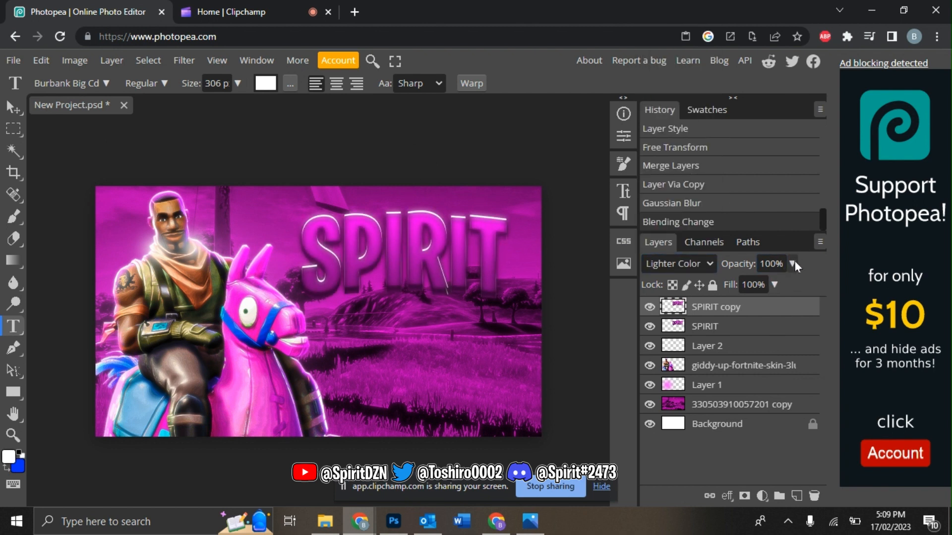
{"action": "left_click", "coordinate": [792, 263]}
{"action": "left_click", "coordinate": [774, 283]}
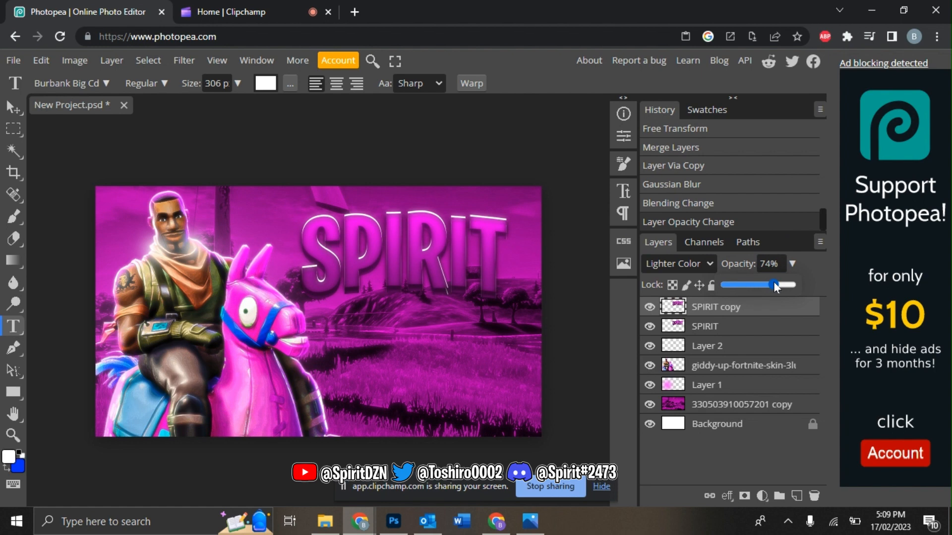
Step: Merge the glow copy into SPIRIT and nudge the title slightly right and down
{"action": "left_click", "coordinate": [732, 327], "text": "shift"}
{"action": "right_click", "coordinate": [733, 327]}
{"action": "left_click", "coordinate": [657, 444]}
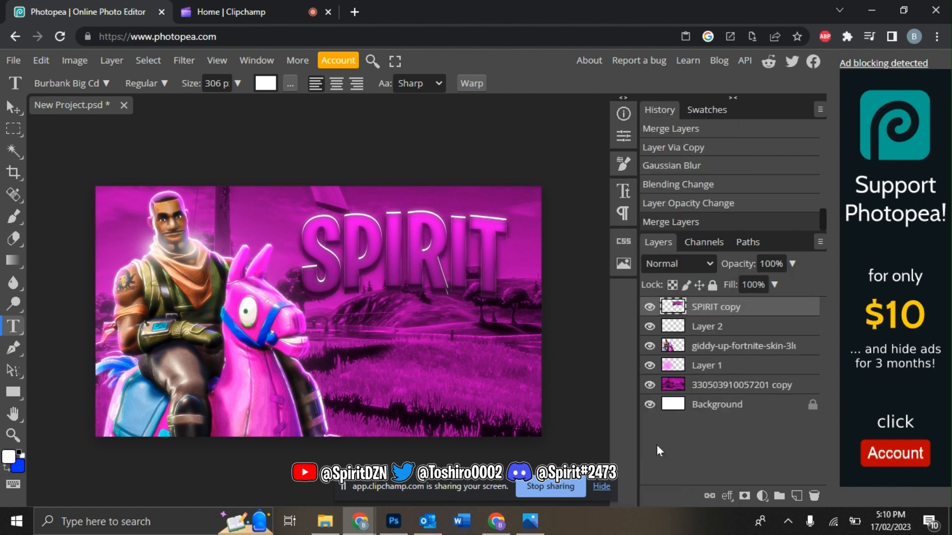
{"action": "left_click", "coordinate": [41, 66]}
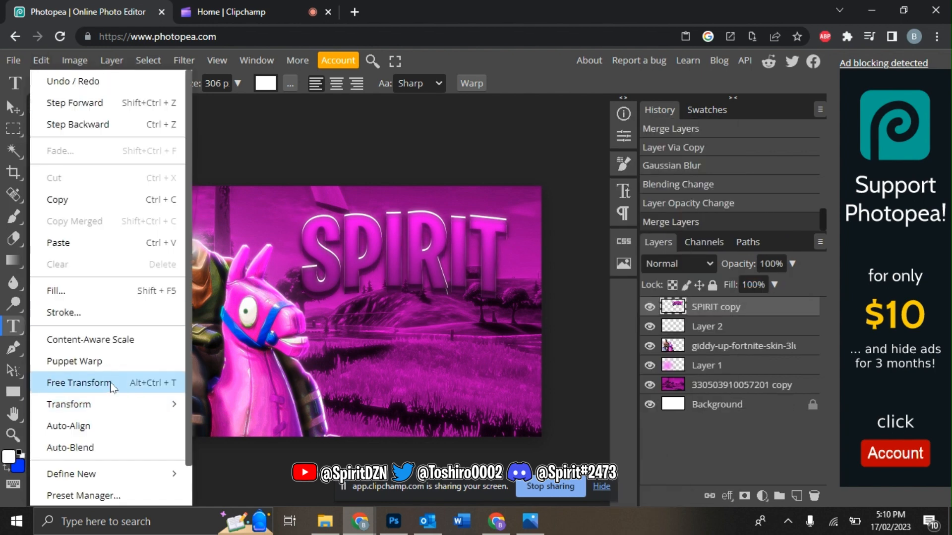
{"action": "left_click", "coordinate": [114, 386]}
{"action": "key", "text": "Right"}
{"action": "key", "text": "Right"}
{"action": "key", "text": "Right"}
{"action": "key", "text": "Right"}
{"action": "key", "text": "Right"}
{"action": "key", "text": "Right"}
{"action": "key", "text": "Right"}
{"action": "key", "text": "Right"}
{"action": "key", "text": "Right"}
{"action": "key", "text": "Down"}
{"action": "key", "text": "Down"}
{"action": "key", "text": "Down"}
{"action": "key", "text": "Down"}
{"action": "key", "text": "Down"}
{"action": "key", "text": "Down"}
{"action": "key", "text": "Down"}
{"action": "key", "text": "Down"}
{"action": "key", "text": "Down"}
{"action": "key", "text": "Down"}
{"action": "key", "text": "Down"}
{"action": "key", "text": "Down"}
{"action": "key", "text": "Down"}
{"action": "key", "text": "Down"}
{"action": "key", "text": "Down"}
{"action": "key", "text": "Down"}
{"action": "key", "text": "Down"}
{"action": "key", "text": "Down"}
{"action": "key", "text": "Down"}
{"action": "key", "text": "Down"}
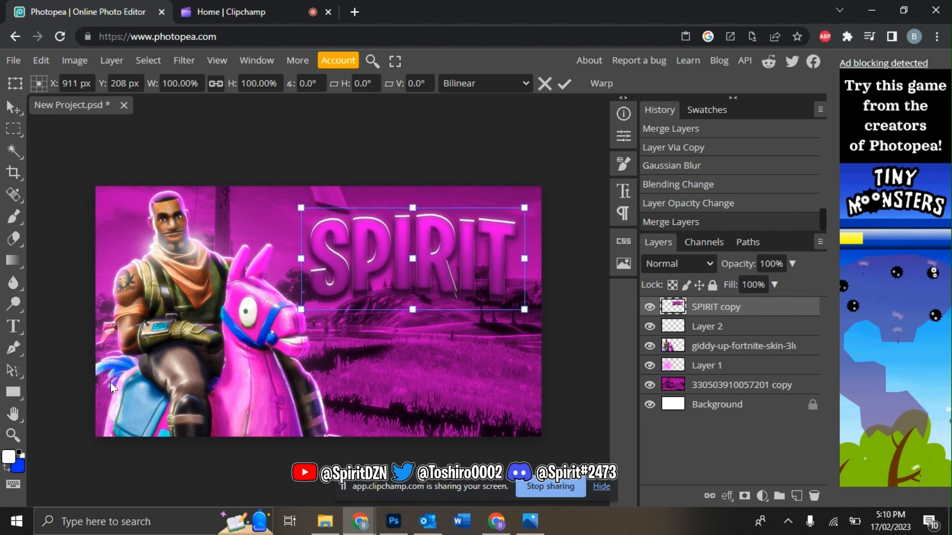
{"action": "key", "text": "Right"}
{"action": "key", "text": "Right"}
{"action": "key", "text": "Right"}
{"action": "key", "text": "Return"}
Step: Add an 'IS LIVE' text line below the SPIRIT title
{"action": "key", "text": "t"}
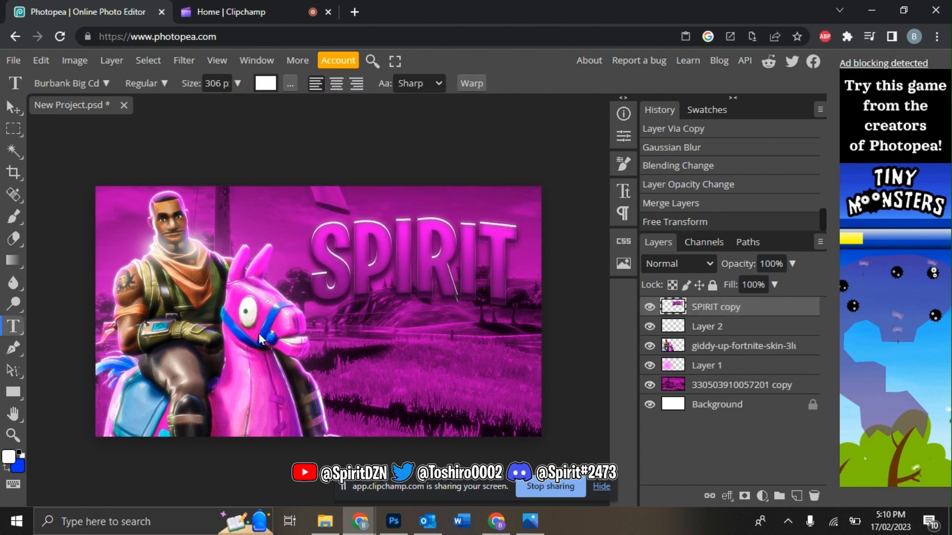
{"action": "left_click", "coordinate": [317, 357]}
{"action": "type", "text": "IS LIE"}
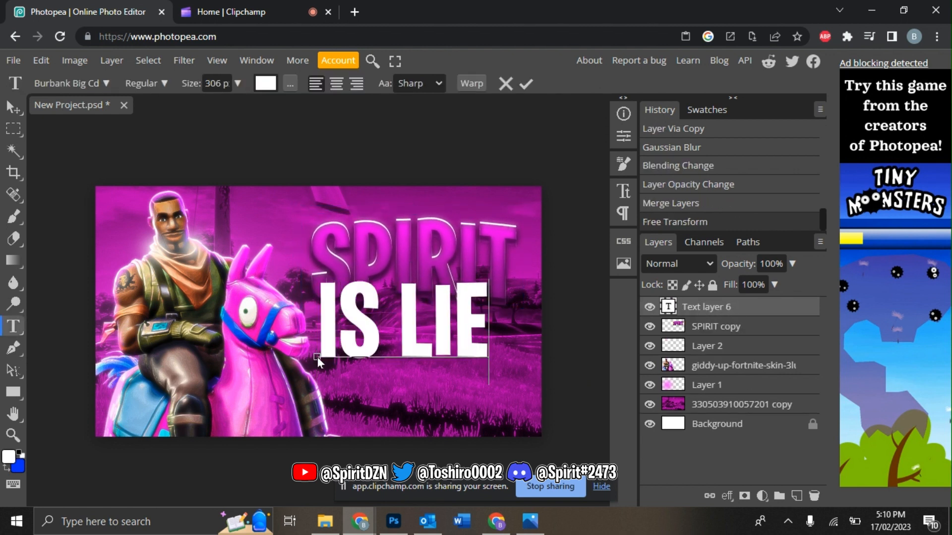
{"action": "key", "text": "BackSpace"}
{"action": "type", "text": "VE"}
{"action": "left_click", "coordinate": [715, 325]}
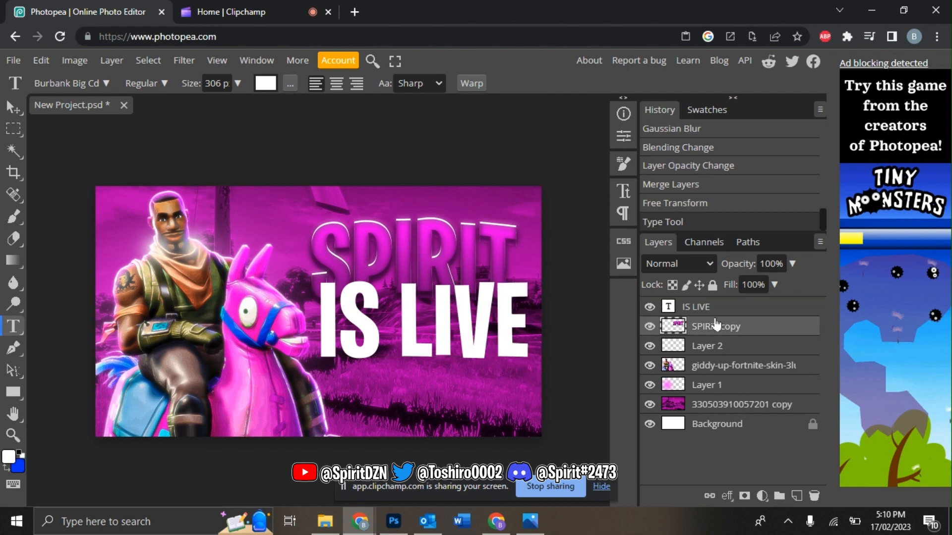
{"action": "left_click", "coordinate": [713, 311]}
Step: Warp the IS LIVE text with an Arch style at 7% bend
{"action": "left_click", "coordinate": [479, 89]}
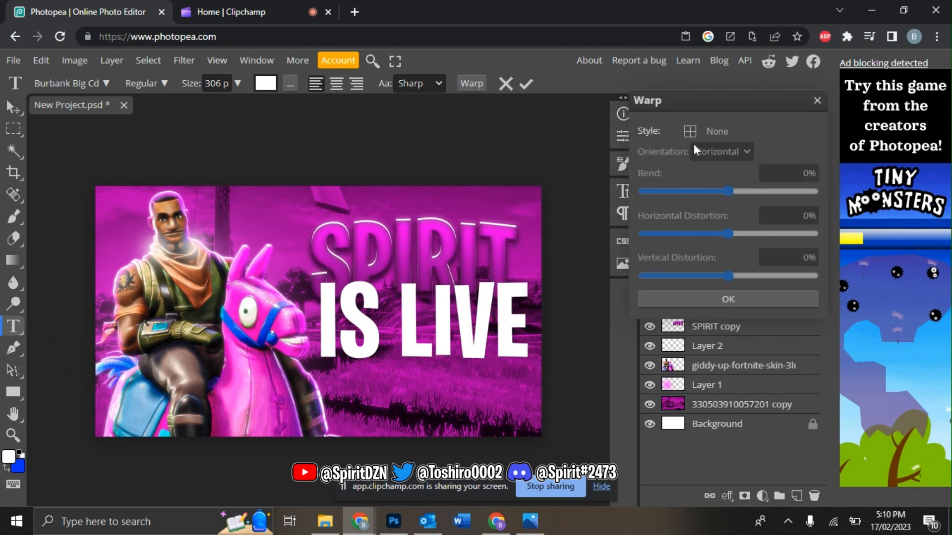
{"action": "left_click", "coordinate": [715, 134]}
{"action": "left_click", "coordinate": [716, 228]}
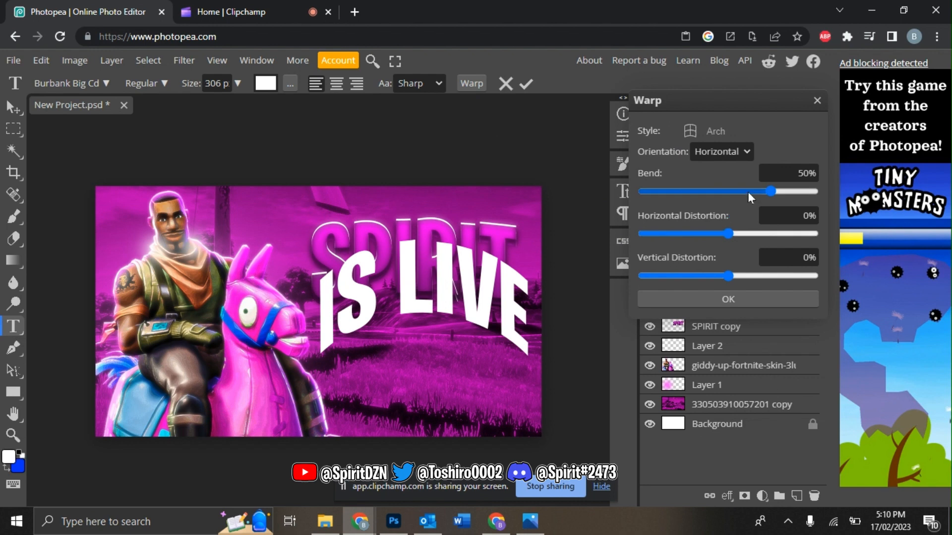
{"action": "left_click_drag", "start_coordinate": [747, 192], "coordinate": [734, 191]}
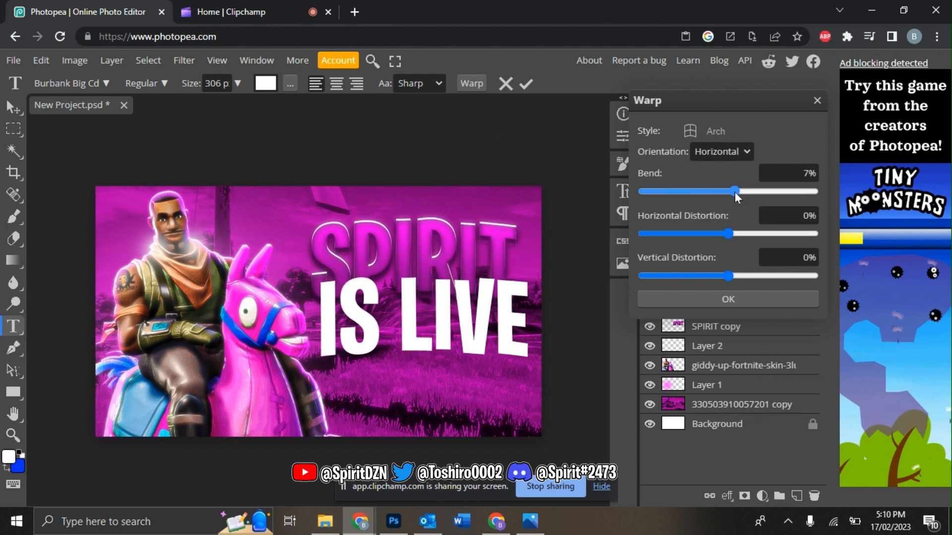
{"action": "left_click", "coordinate": [728, 294]}
Step: Free-transform IS LIVE lower and to the left beneath SPIRIT
{"action": "left_click", "coordinate": [41, 60]}
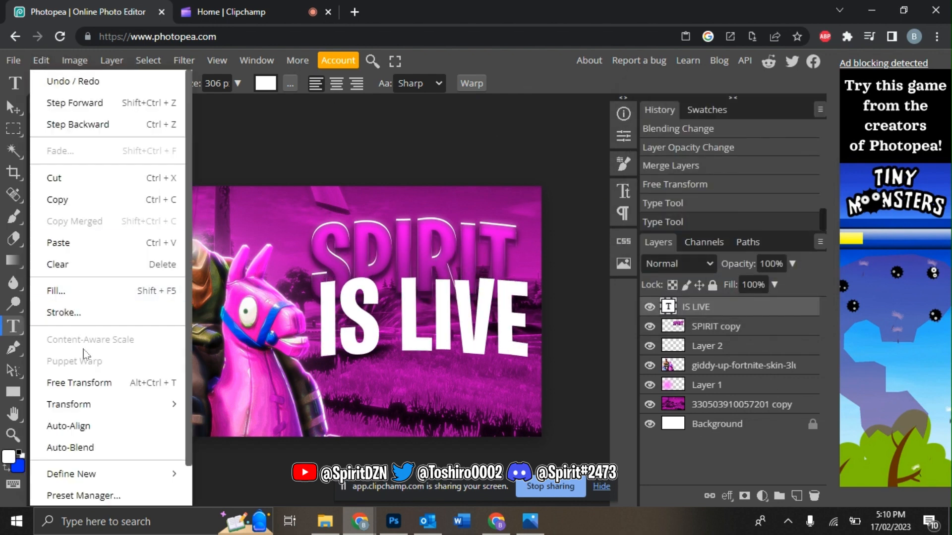
{"action": "left_click", "coordinate": [82, 383]}
{"action": "left_click_drag", "start_coordinate": [393, 311], "coordinate": [401, 339]}
{"action": "key", "text": "Return"}
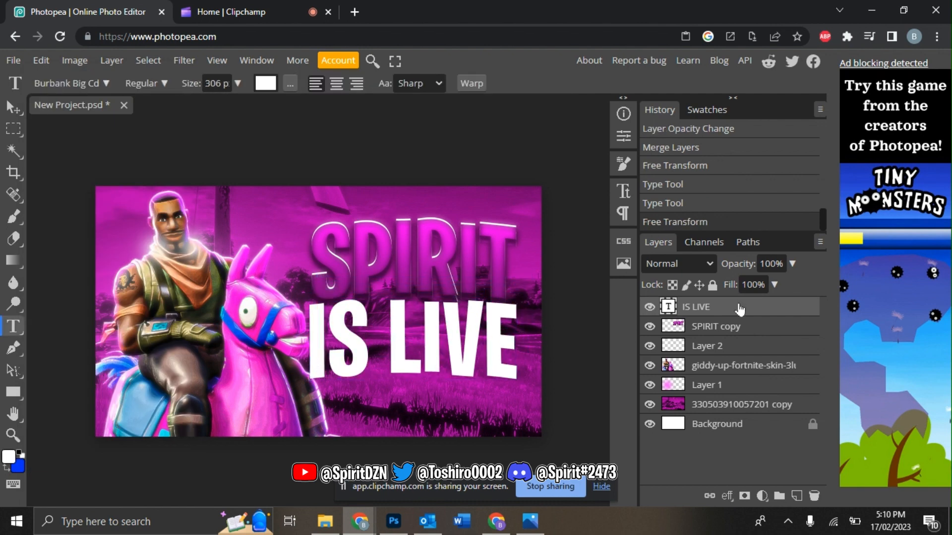
{"action": "right_click", "coordinate": [739, 306]}
Step: Give IS LIVE a Gradient Overlay from mid grey to light grey e7e7e7
{"action": "left_click", "coordinate": [667, 130]}
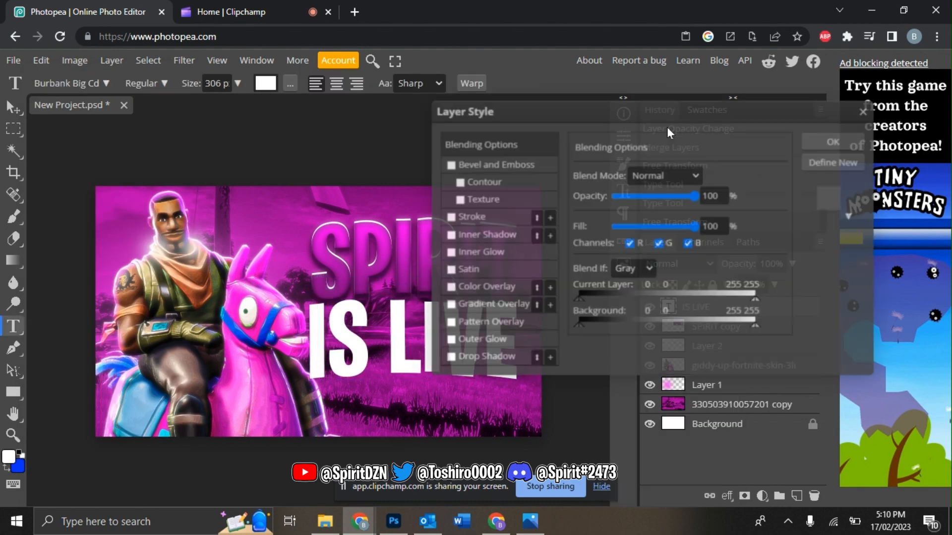
{"action": "left_click", "coordinate": [503, 303]}
{"action": "left_click", "coordinate": [642, 217]}
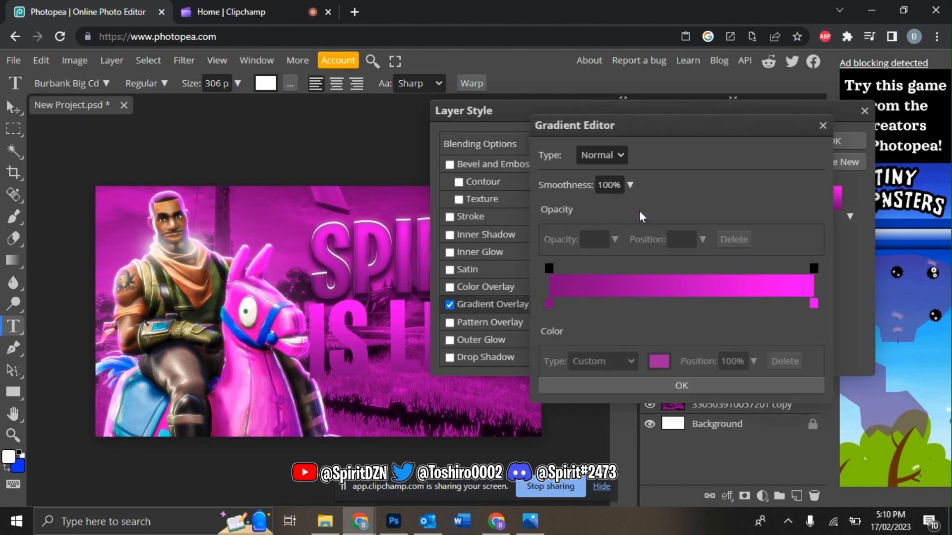
{"action": "left_click", "coordinate": [549, 303]}
{"action": "left_click", "coordinate": [658, 361]}
{"action": "left_click_drag", "start_coordinate": [189, 279], "coordinate": [113, 265]}
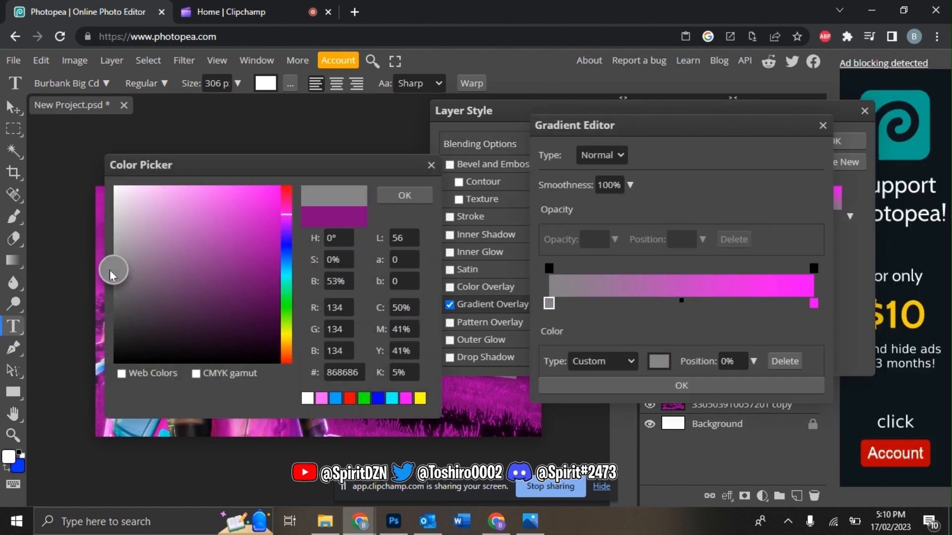
{"action": "left_click", "coordinate": [396, 196]}
{"action": "left_click", "coordinate": [813, 303]}
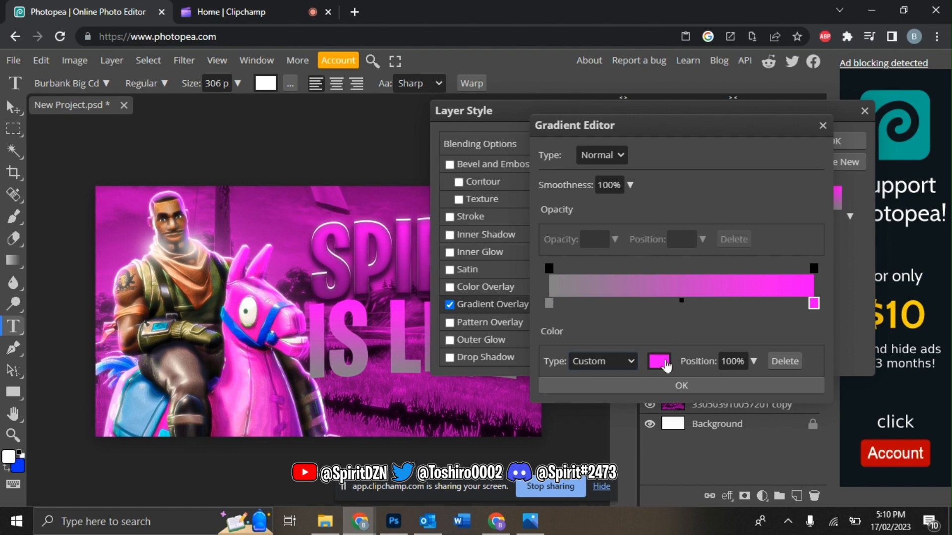
{"action": "left_click", "coordinate": [666, 365]}
{"action": "left_click_drag", "start_coordinate": [201, 255], "coordinate": [113, 203]}
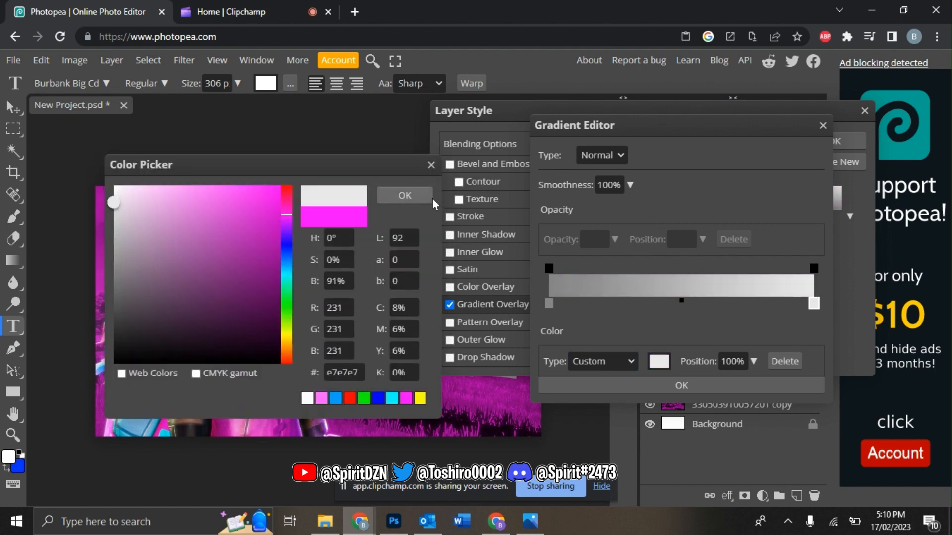
{"action": "left_click", "coordinate": [432, 197]}
{"action": "left_click", "coordinate": [613, 385]}
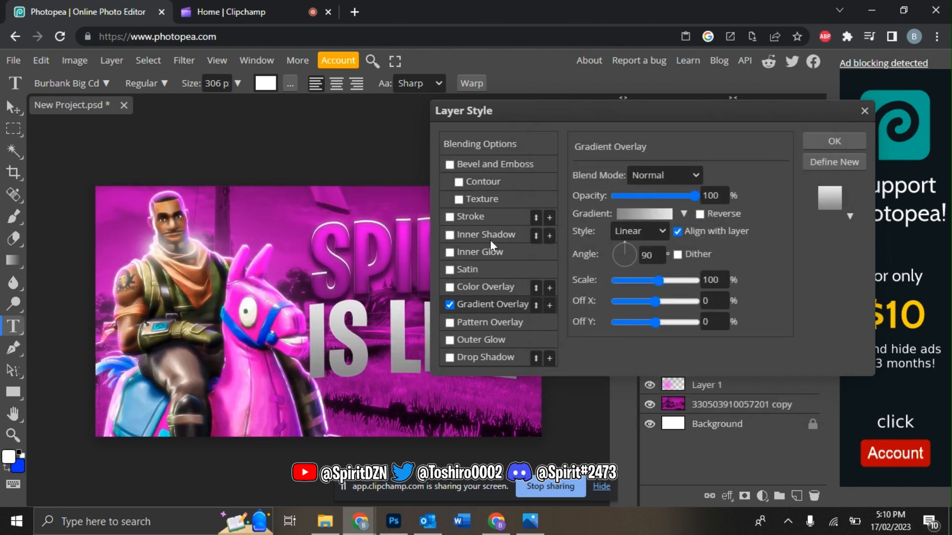
Step: Add a white Linear Dodge inner shadow at 100% opacity and size 0
{"action": "left_click", "coordinate": [490, 240]}
{"action": "left_click", "coordinate": [664, 175]}
{"action": "left_click", "coordinate": [659, 348]}
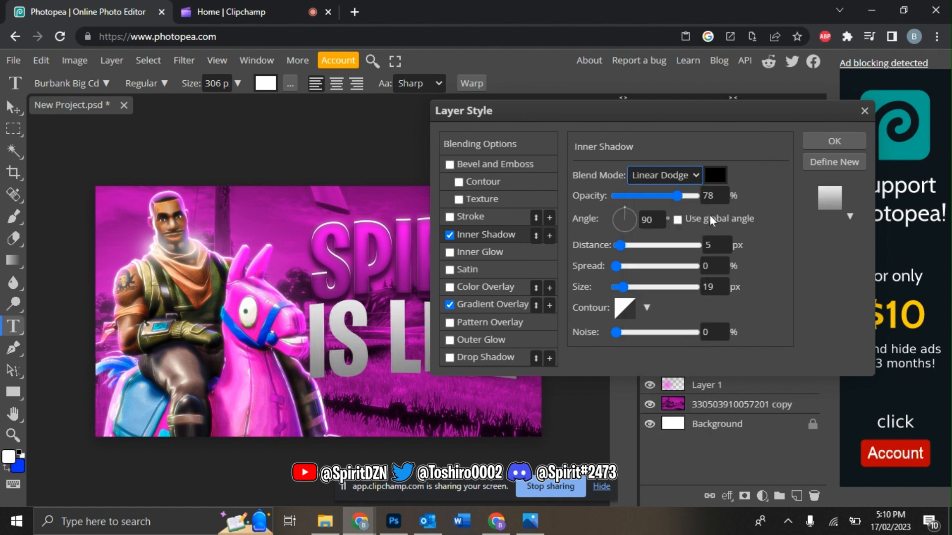
{"action": "left_click", "coordinate": [715, 174]}
{"action": "left_click_drag", "start_coordinate": [216, 286], "coordinate": [115, 184]}
{"action": "left_click", "coordinate": [404, 195]}
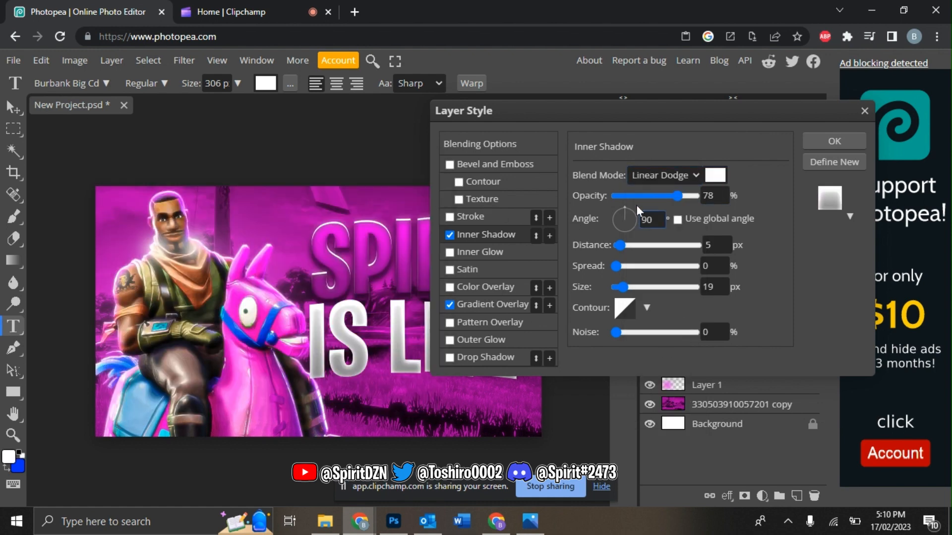
{"action": "left_click_drag", "start_coordinate": [677, 195], "coordinate": [699, 195]}
{"action": "left_click_drag", "start_coordinate": [622, 286], "coordinate": [585, 285]}
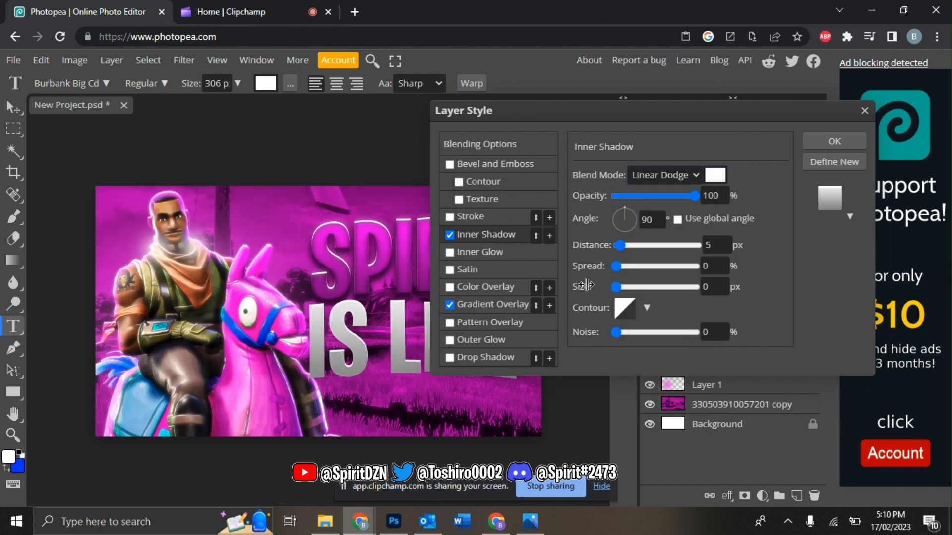
Step: Add a second Normal-blend black inner shadow with a larger size
{"action": "left_click", "coordinate": [550, 236]}
{"action": "left_click", "coordinate": [497, 252]}
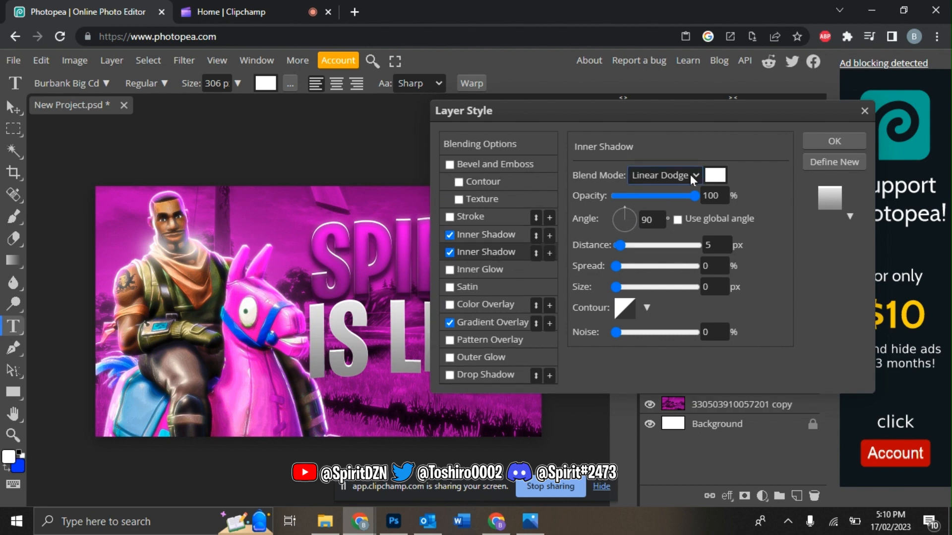
{"action": "left_click", "coordinate": [693, 175]}
{"action": "left_click", "coordinate": [650, 193]}
{"action": "left_click", "coordinate": [715, 175]}
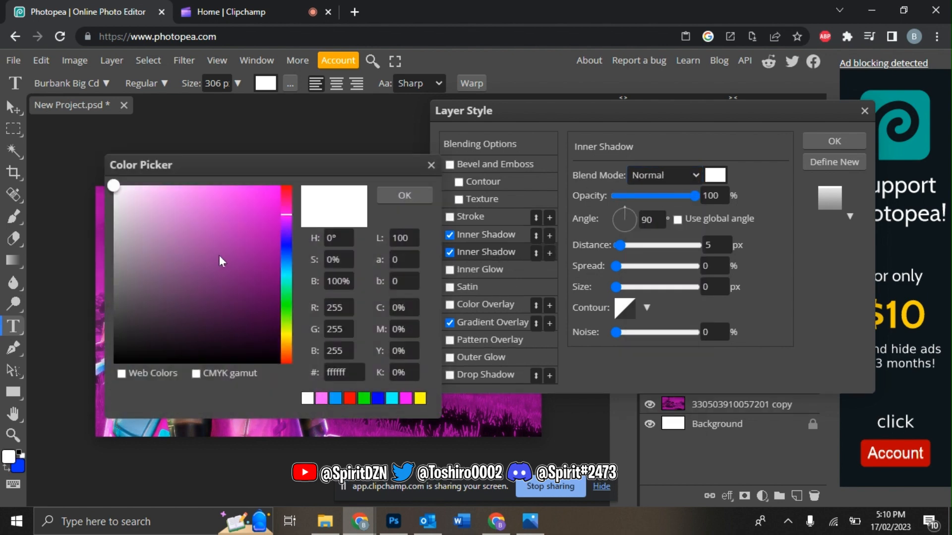
{"action": "left_click_drag", "start_coordinate": [219, 259], "coordinate": [114, 364]}
{"action": "left_click", "coordinate": [405, 195]}
{"action": "left_click_drag", "start_coordinate": [616, 287], "coordinate": [629, 290]}
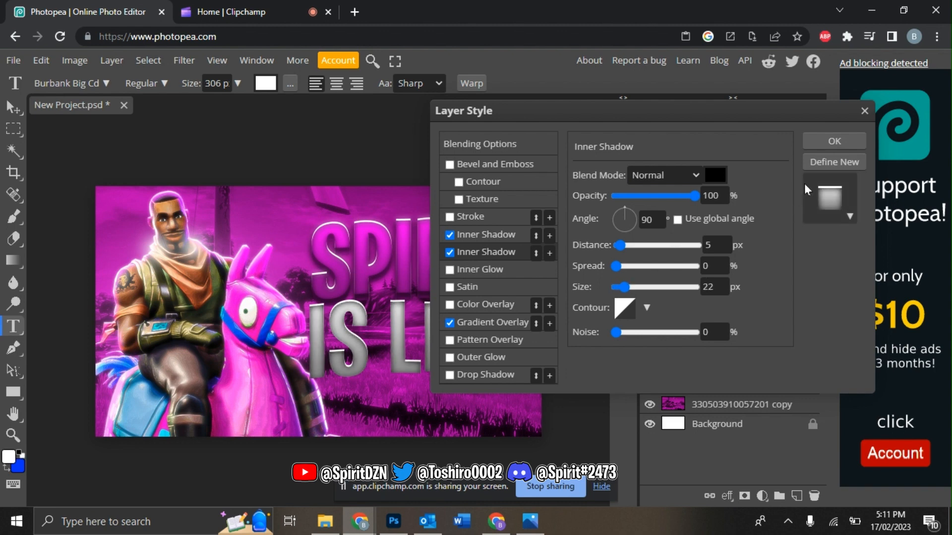
Step: Enable a drop shadow, apply the style, and put a duplicate of IS LIVE beneath it
{"action": "left_click", "coordinate": [475, 375]}
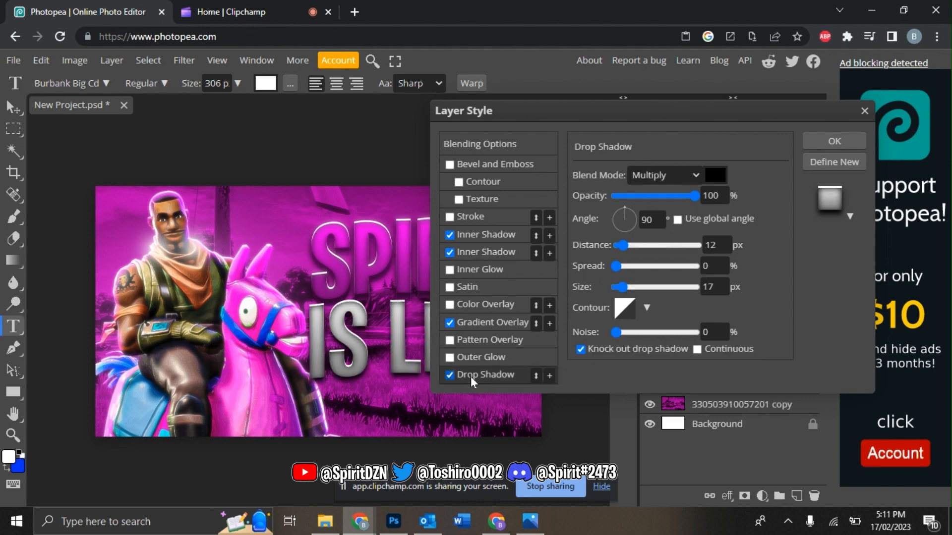
{"action": "left_click", "coordinate": [815, 140]}
{"action": "key", "text": "ctrl+j"}
{"action": "left_click_drag", "start_coordinate": [722, 311], "coordinate": [772, 331]}
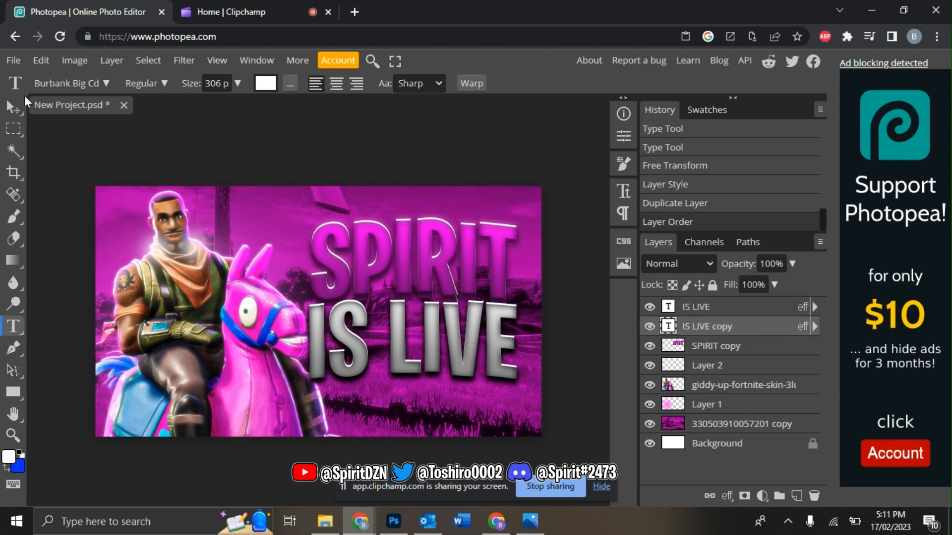
Step: Nudge the duplicate IS LIVE text down one pixel
{"action": "left_click", "coordinate": [36, 64]}
{"action": "left_click", "coordinate": [96, 375]}
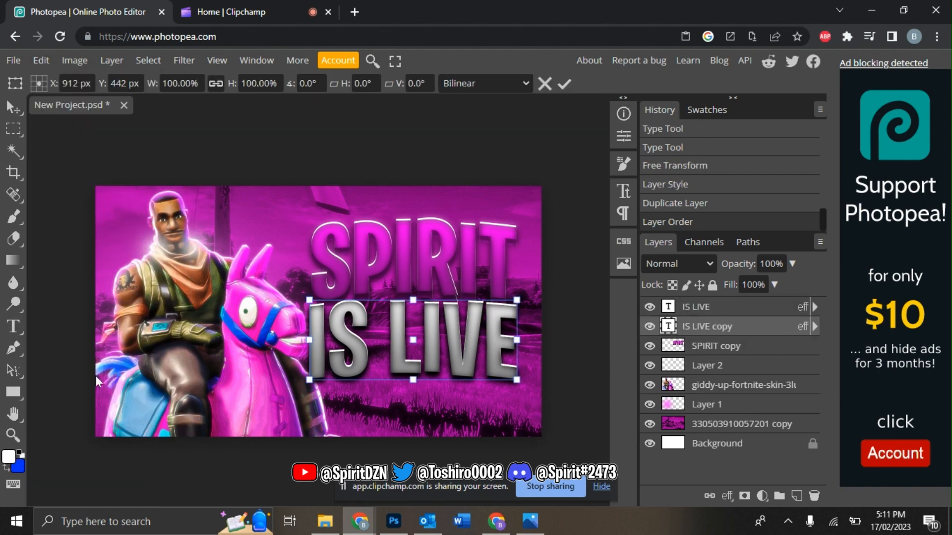
{"action": "key", "text": "Down"}
{"action": "key", "text": "Down"}
{"action": "key", "text": "Down"}
{"action": "key", "text": "Down"}
{"action": "key", "text": "Down"}
{"action": "key", "text": "Down"}
{"action": "key", "text": "Down"}
{"action": "key", "text": "Down"}
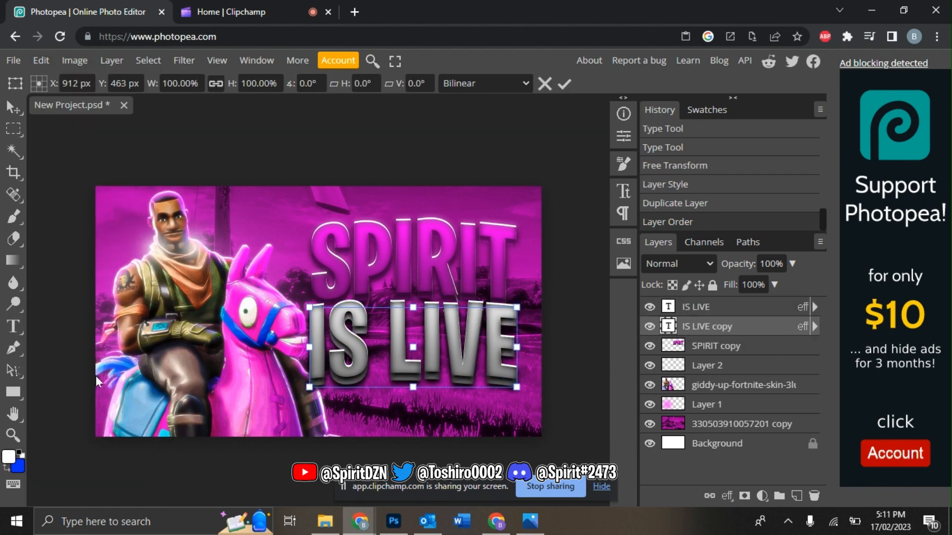
{"action": "left_click", "coordinate": [723, 309]}
Step: Lower the drop shadow opacity in the IS LIVE layer style
{"action": "right_click", "coordinate": [723, 309]}
{"action": "left_click", "coordinate": [642, 128]}
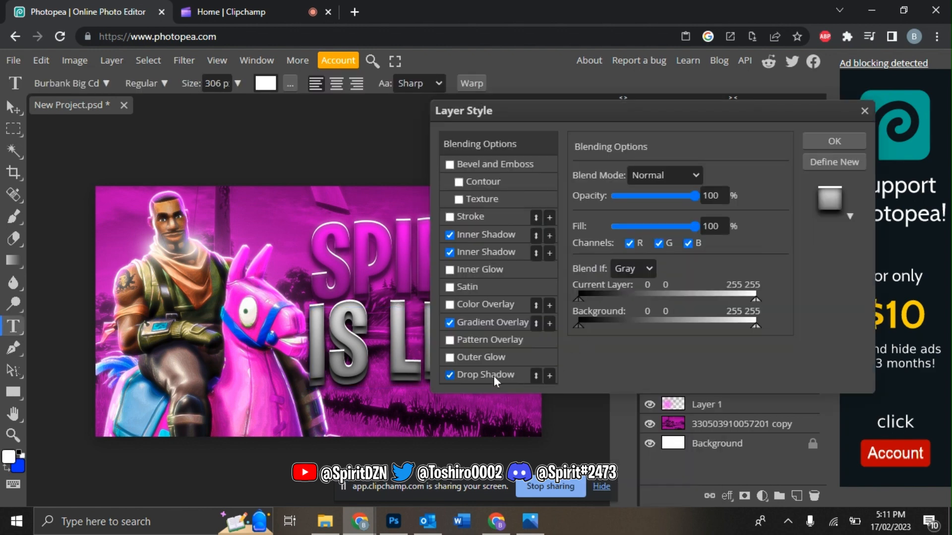
{"action": "left_click", "coordinate": [493, 377]}
{"action": "left_click_drag", "start_coordinate": [670, 196], "coordinate": [677, 196]}
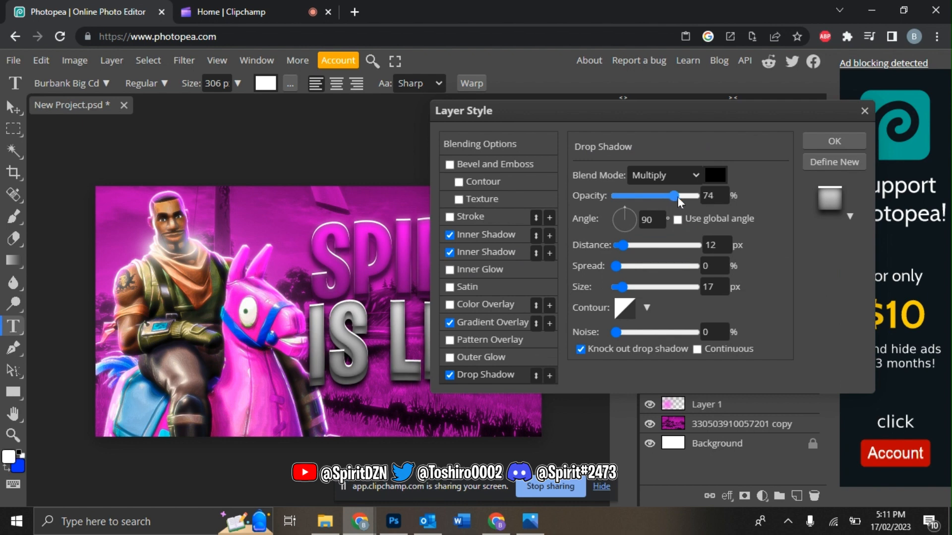
{"action": "left_click", "coordinate": [835, 142]}
Step: Merge the two IS LIVE layers into one and duplicate the result
{"action": "left_click", "coordinate": [725, 323], "text": "shift"}
{"action": "right_click", "coordinate": [725, 323]}
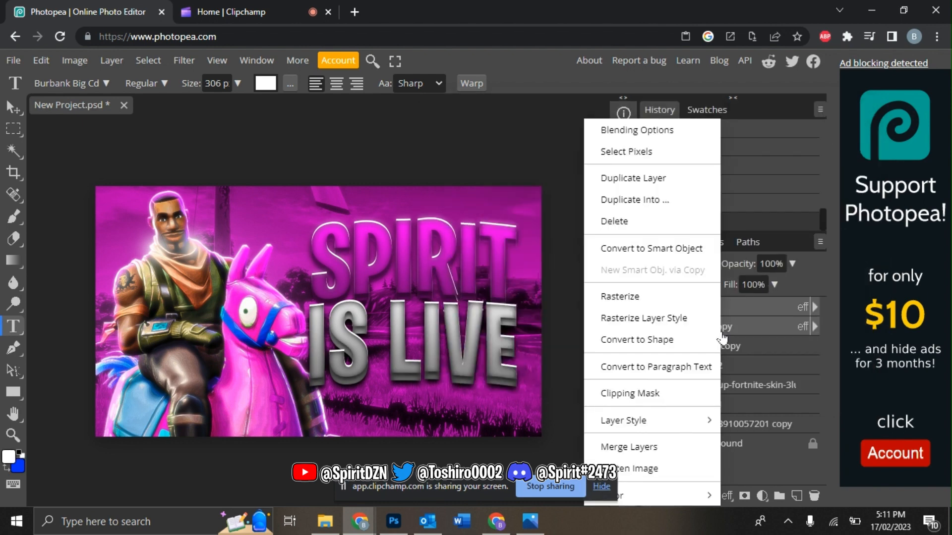
{"action": "left_click", "coordinate": [646, 443]}
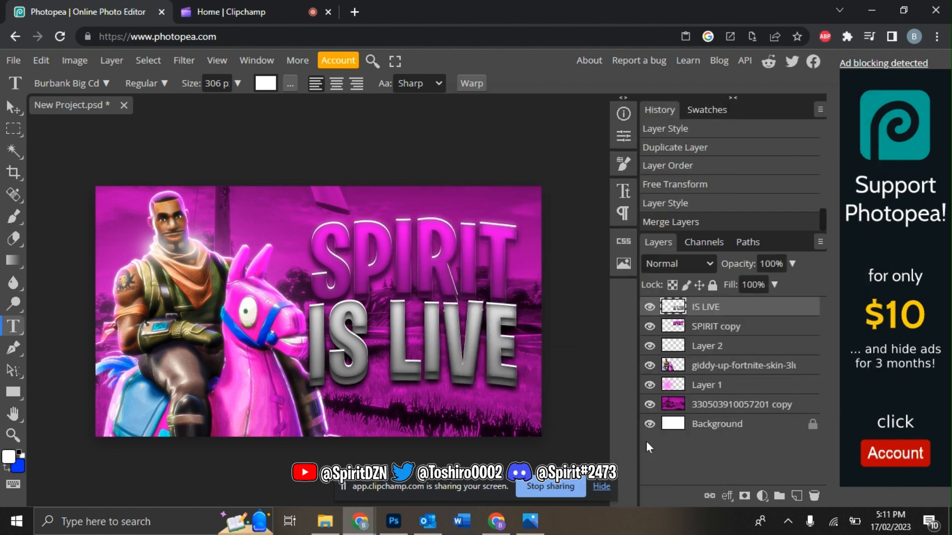
{"action": "key", "text": "ctrl+j"}
Step: Apply a Gaussian Blur of about 5.6 px to the IS LIVE copy
{"action": "left_click", "coordinate": [191, 63]}
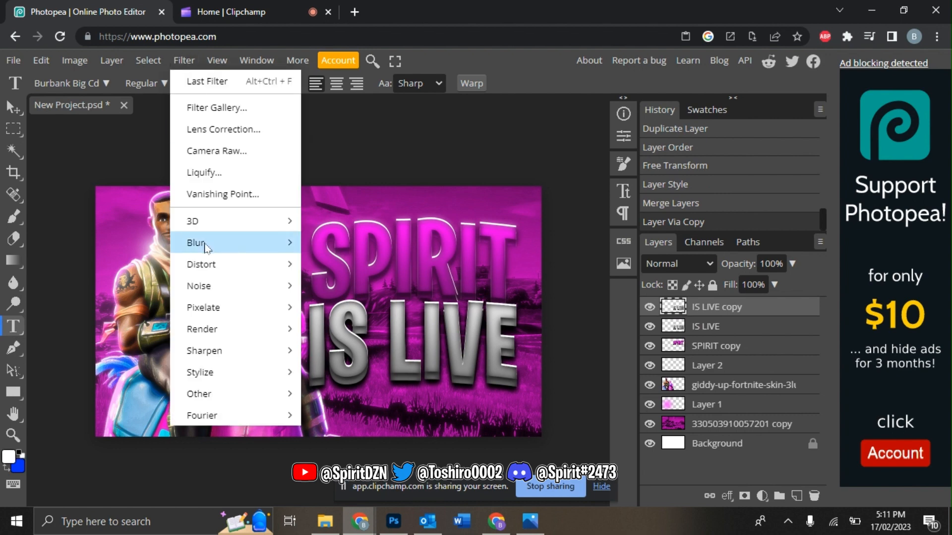
{"action": "mouse_move", "coordinate": [255, 245]}
{"action": "left_click", "coordinate": [345, 326]}
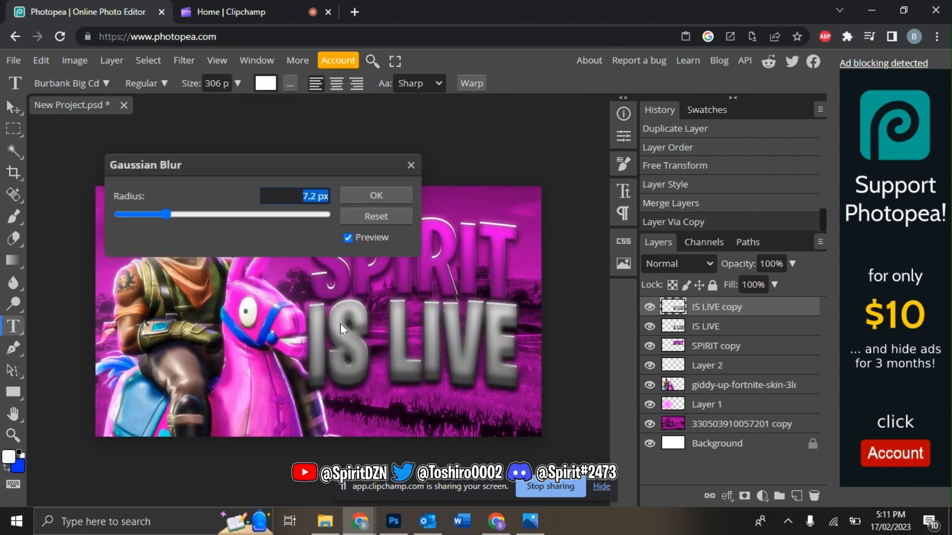
{"action": "left_click_drag", "start_coordinate": [165, 208], "coordinate": [154, 213]}
{"action": "left_click", "coordinate": [367, 196]}
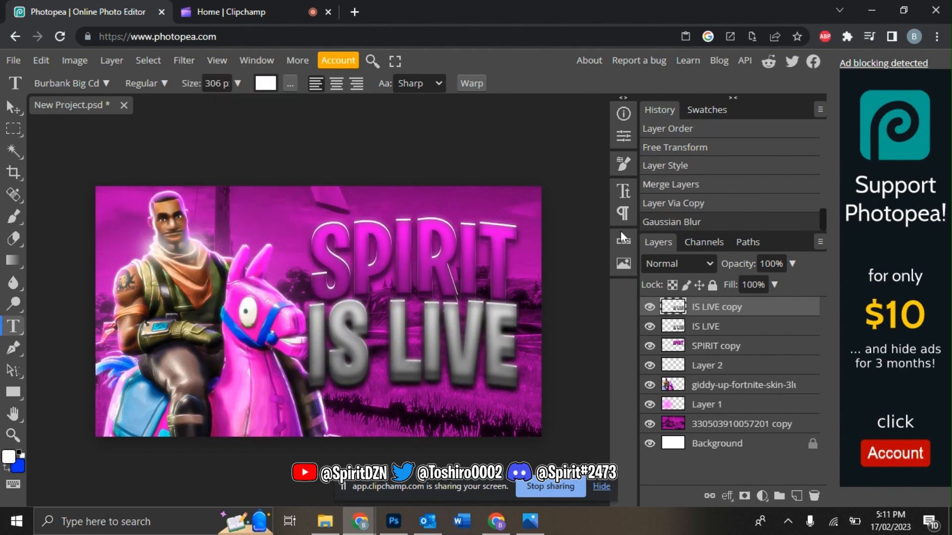
Step: Set the IS LIVE copy's blend mode to Lighter Color at 69% opacity
{"action": "left_click", "coordinate": [677, 263]}
{"action": "left_click", "coordinate": [680, 163]}
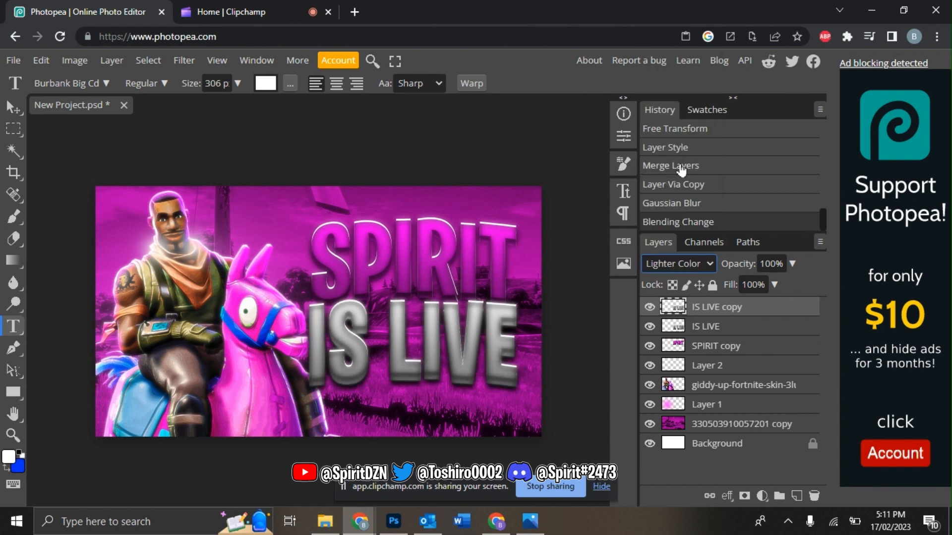
{"action": "left_click", "coordinate": [791, 267]}
{"action": "left_click_drag", "start_coordinate": [769, 281], "coordinate": [771, 281]}
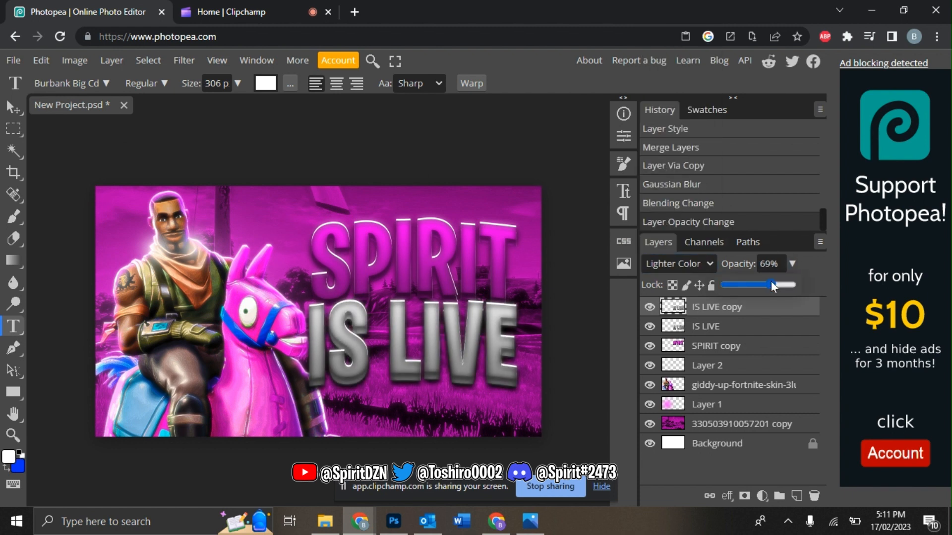
Step: Check the SPIRIT copy, IS LIVE and Layer 1 layers, then reselect the IS LIVE copy
{"action": "left_click", "coordinate": [739, 345]}
{"action": "left_click", "coordinate": [744, 326]}
{"action": "left_click", "coordinate": [745, 308]}
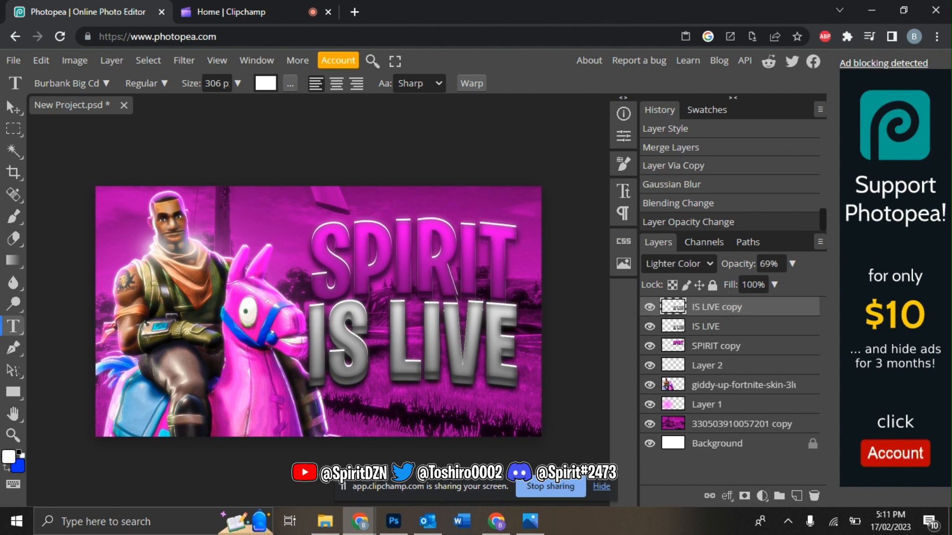
{"action": "left_click", "coordinate": [730, 405]}
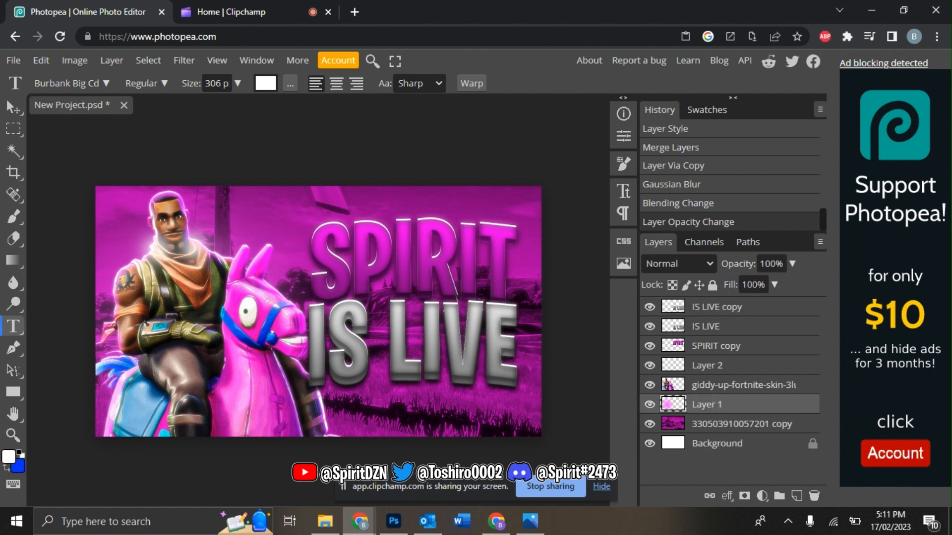
{"action": "left_click", "coordinate": [743, 307]}
Step: Drag the Dark Border image from the Pictures > melly pack folder onto the thumbnail
{"action": "left_click", "coordinate": [325, 521]}
{"action": "left_click", "coordinate": [375, 363]}
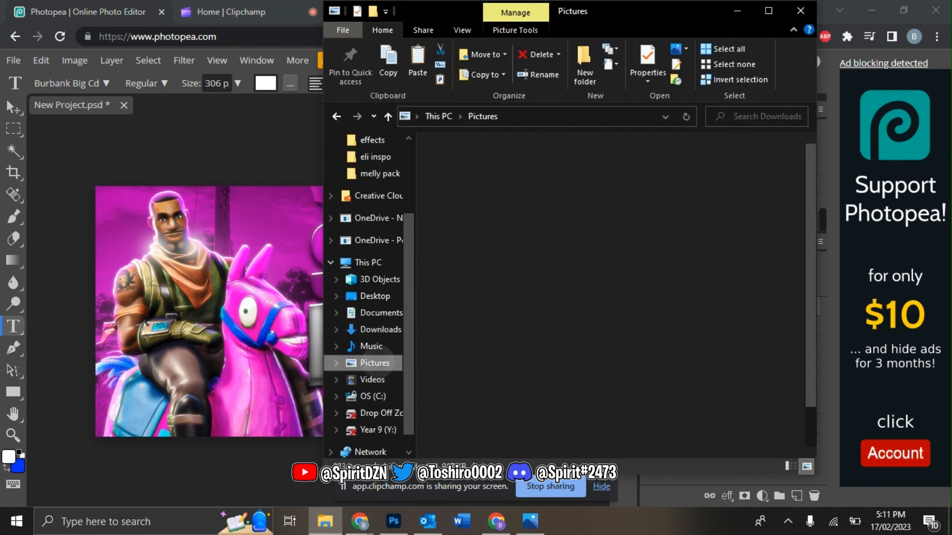
{"action": "double_click", "coordinate": [518, 184]}
{"action": "left_click_drag", "start_coordinate": [812, 149], "coordinate": [810, 243]}
{"action": "left_click_drag", "start_coordinate": [463, 381], "coordinate": [169, 356]}
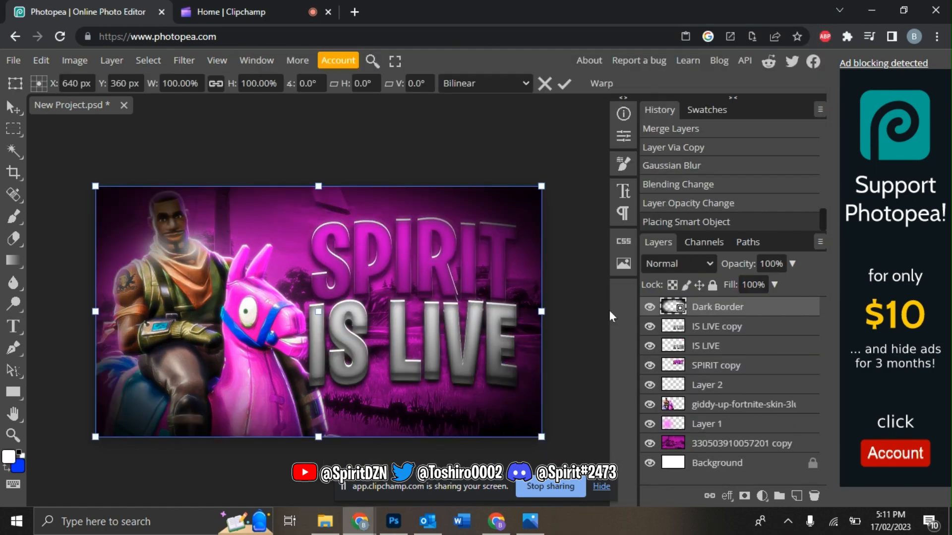
{"action": "left_click_drag", "start_coordinate": [789, 266], "coordinate": [818, 284]}
Step: Free Transform the Dark Border to about 112%, past every canvas edge
{"action": "left_click", "coordinate": [41, 60]}
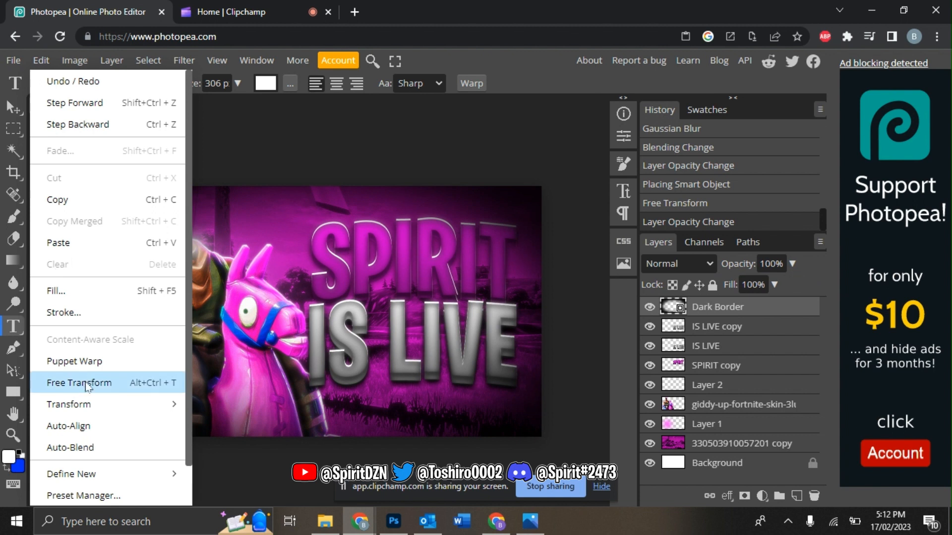
{"action": "left_click", "coordinate": [64, 382]}
{"action": "left_click_drag", "start_coordinate": [95, 312], "coordinate": [71, 311]}
{"action": "left_click_drag", "start_coordinate": [306, 182], "coordinate": [305, 160]}
{"action": "left_click_drag", "start_coordinate": [549, 304], "coordinate": [570, 304]}
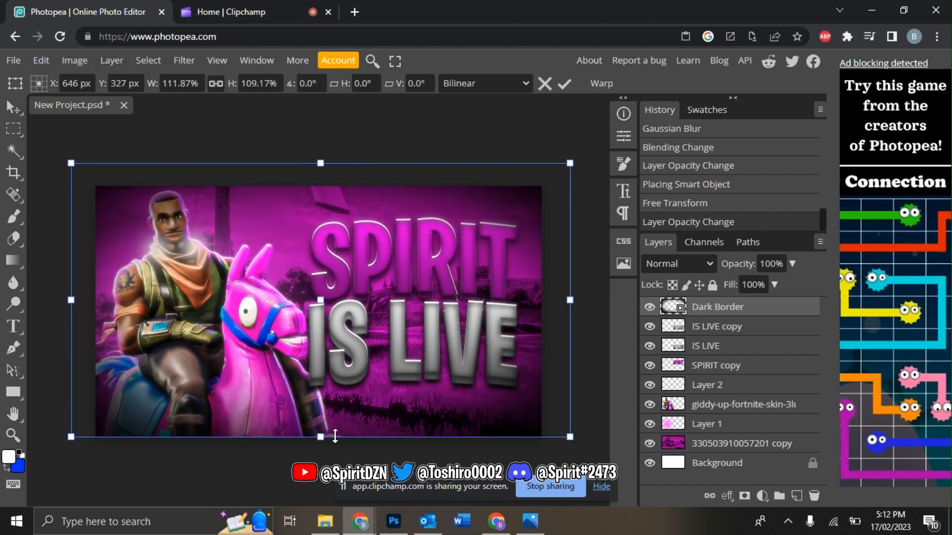
{"action": "left_click_drag", "start_coordinate": [335, 437], "coordinate": [335, 451]}
{"action": "left_click", "coordinate": [717, 326]}
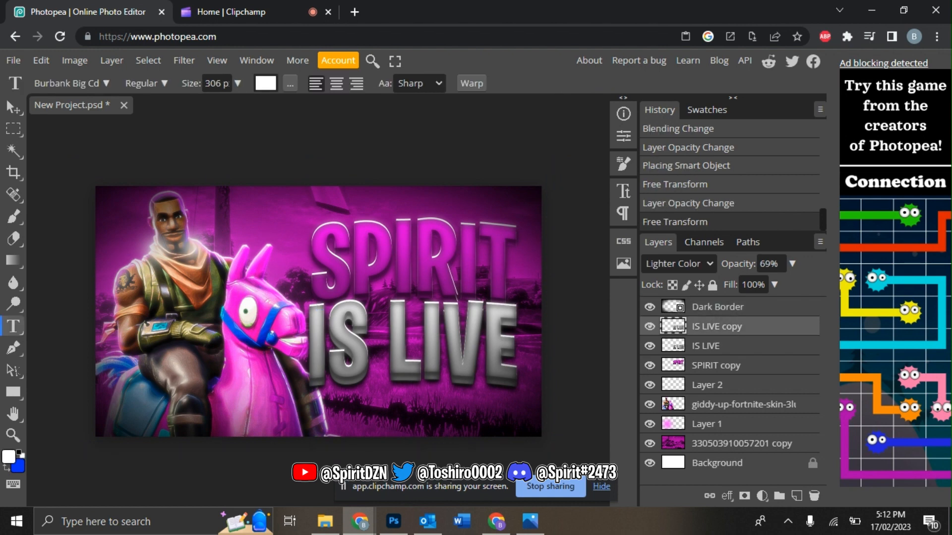
Step: Bring the LIVE 1 badge from the EFFECTS > LIVE folder into the thumbnail
{"action": "left_click", "coordinate": [325, 521]}
{"action": "left_click", "coordinate": [372, 380]}
{"action": "left_click", "coordinate": [374, 363]}
{"action": "double_click", "coordinate": [451, 178]}
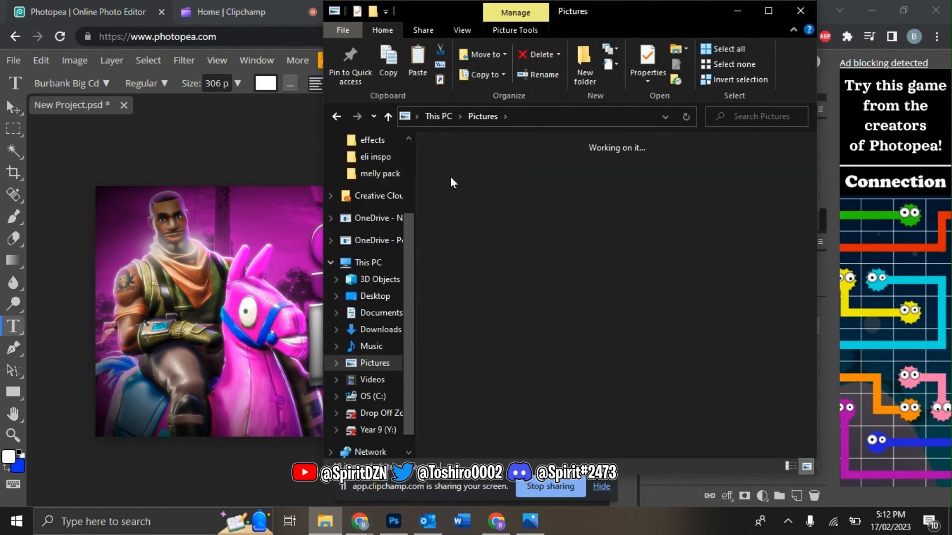
{"action": "mouse_move", "coordinate": [809, 153]}
{"action": "left_mouse_down"}
{"action": "mouse_move", "coordinate": [809, 164]}
{"action": "mouse_move", "coordinate": [812, 138]}
{"action": "left_mouse_up"}
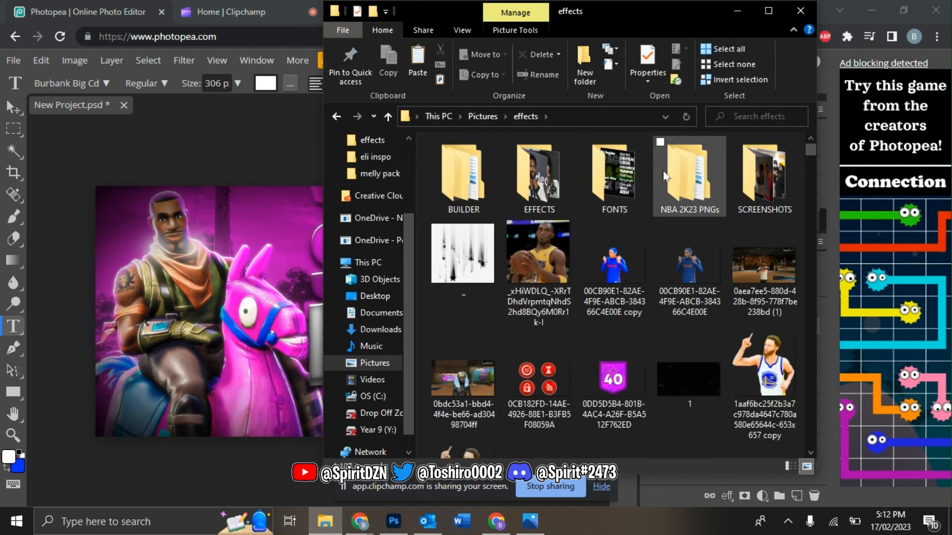
{"action": "double_click", "coordinate": [539, 177]}
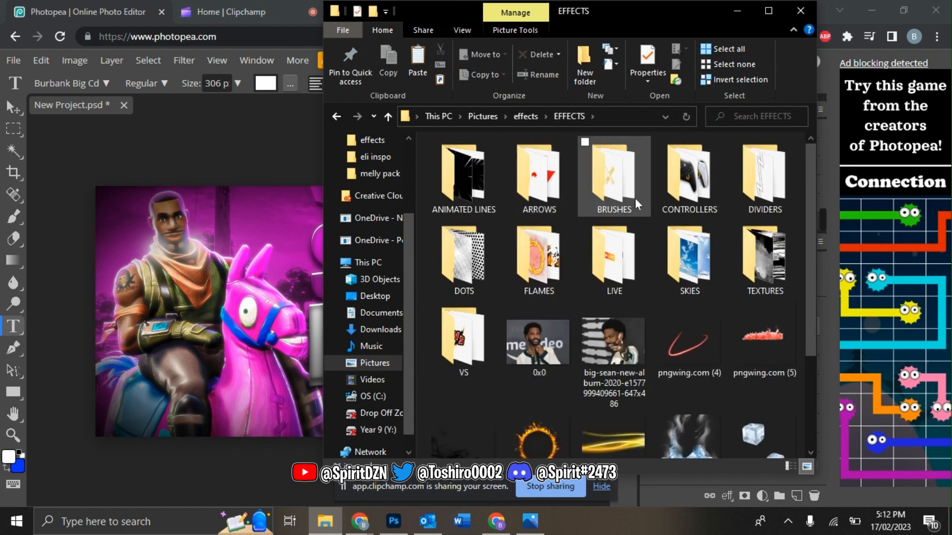
{"action": "double_click", "coordinate": [613, 258]}
{"action": "left_click_drag", "start_coordinate": [462, 183], "coordinate": [210, 388]}
Step: Place the LIVE badge below IS LIVE at 66.67% size, then duplicate Layer 1
{"action": "left_click_drag", "start_coordinate": [385, 341], "coordinate": [483, 432]}
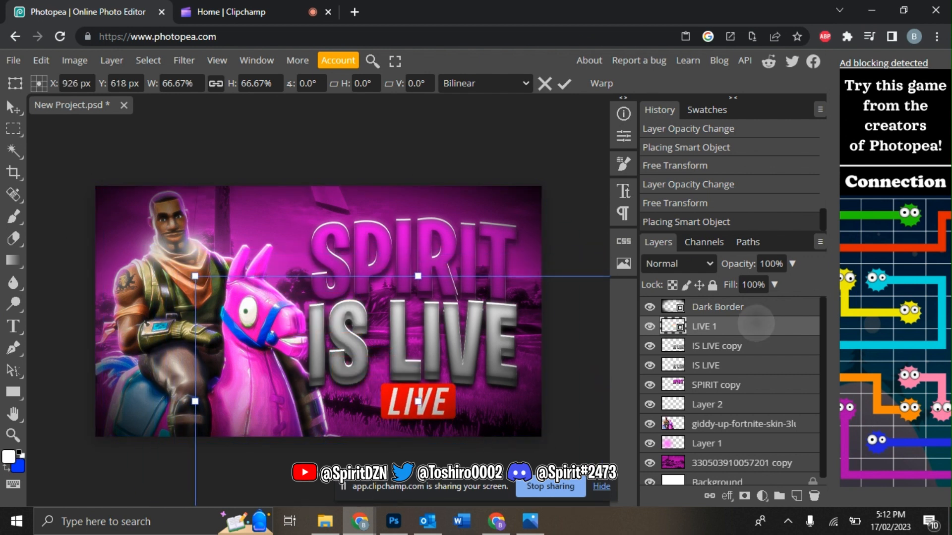
{"action": "key", "text": "Return"}
{"action": "key", "text": "t"}
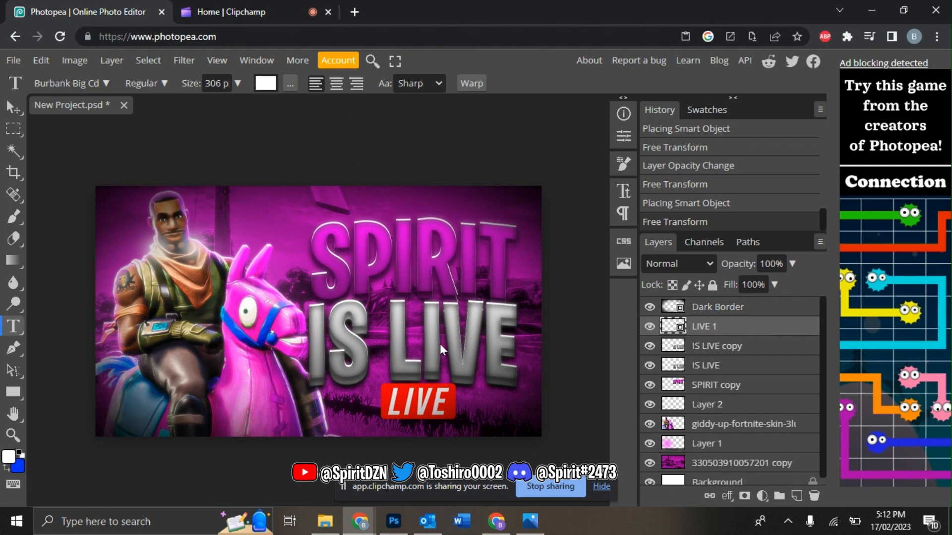
{"action": "left_click", "coordinate": [716, 441]}
{"action": "key", "text": "ctrl+j"}
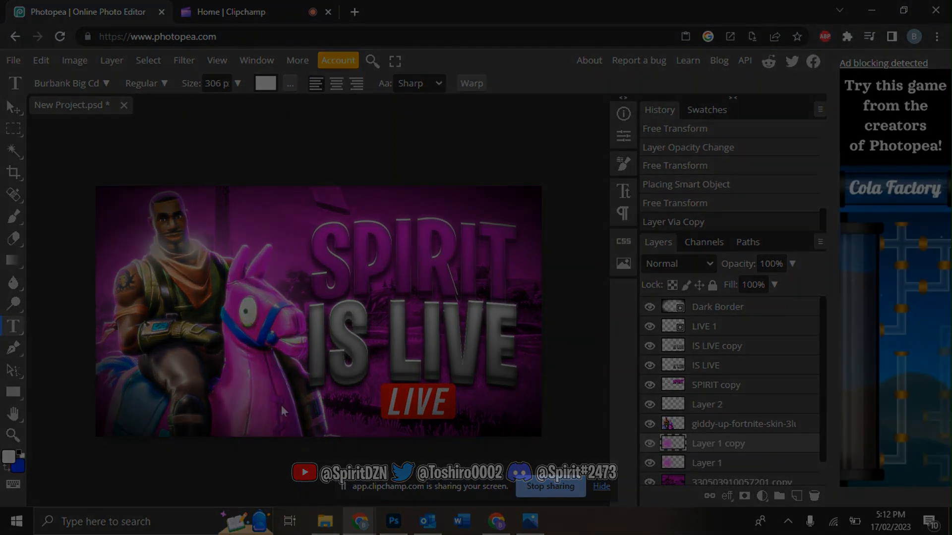